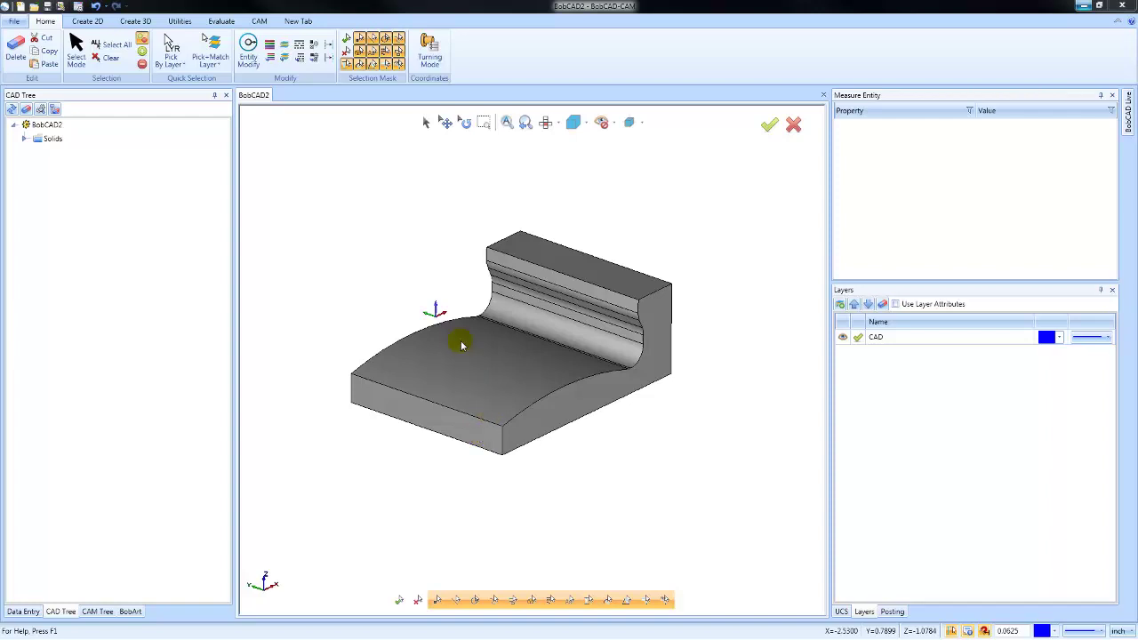
# Switch to the Create 3D ribbon to show the solid and surface modelling tools
pyautogui.click(135, 22)
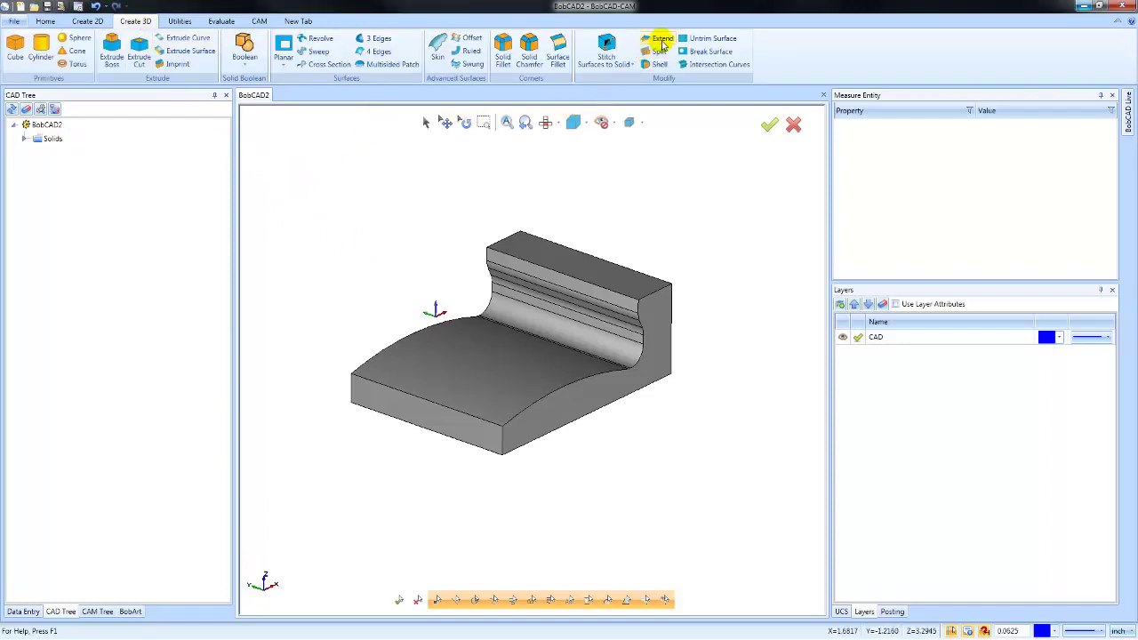
# Extend Face 43-6 of the solid 0.5000 inch past its front bottom edge
pyautogui.click(663, 42)
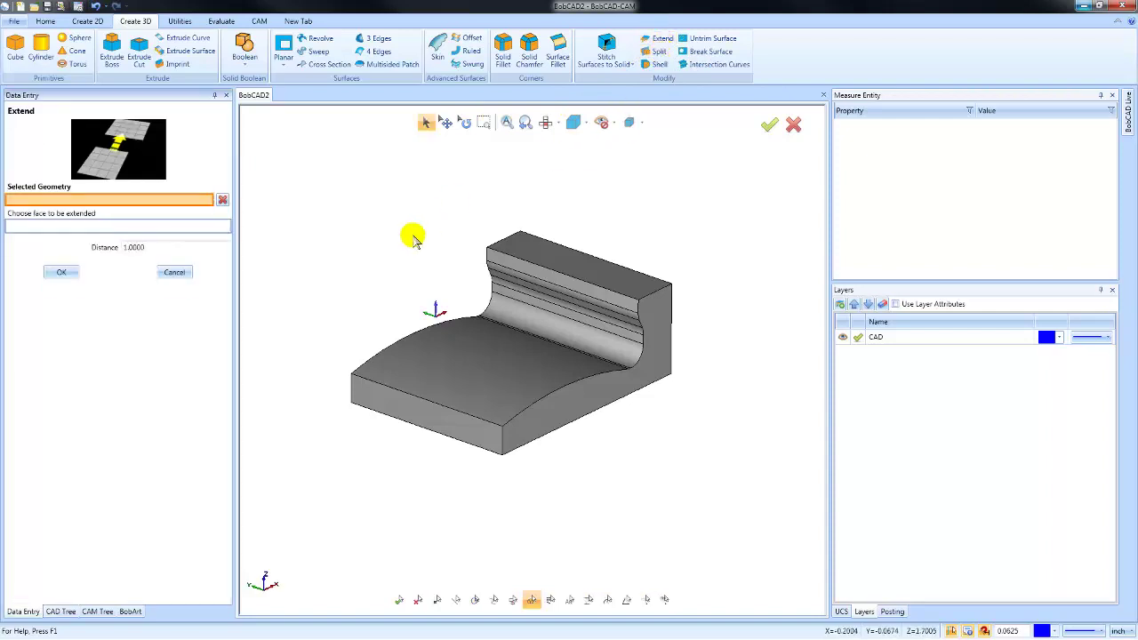
pyautogui.click(395, 389)
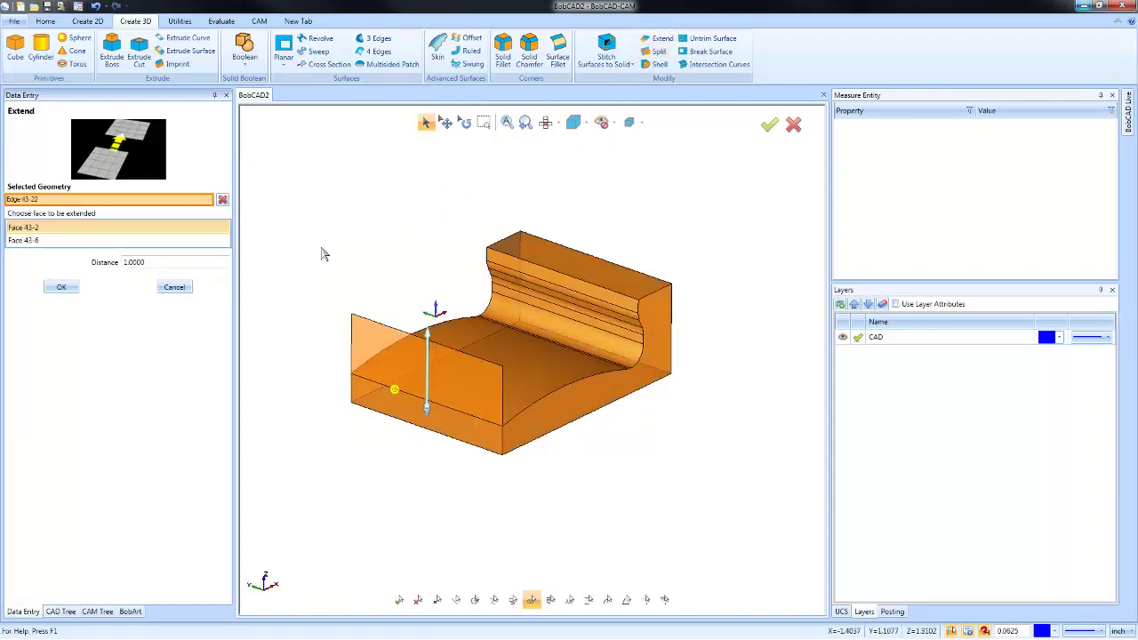
pyautogui.click(169, 262)
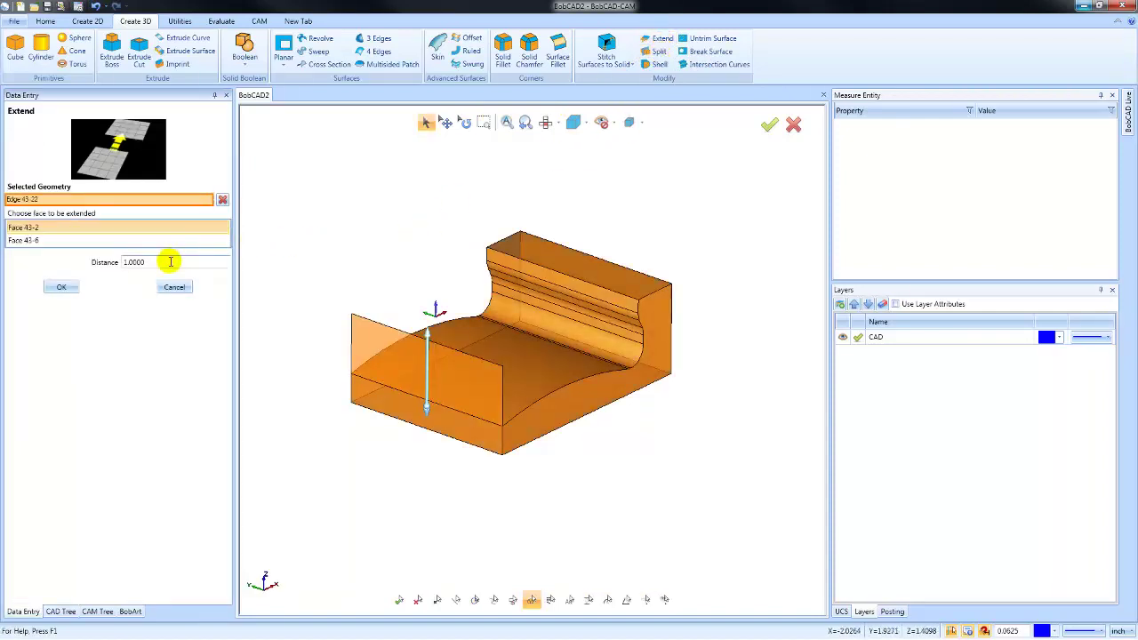
pyautogui.click(36, 241)
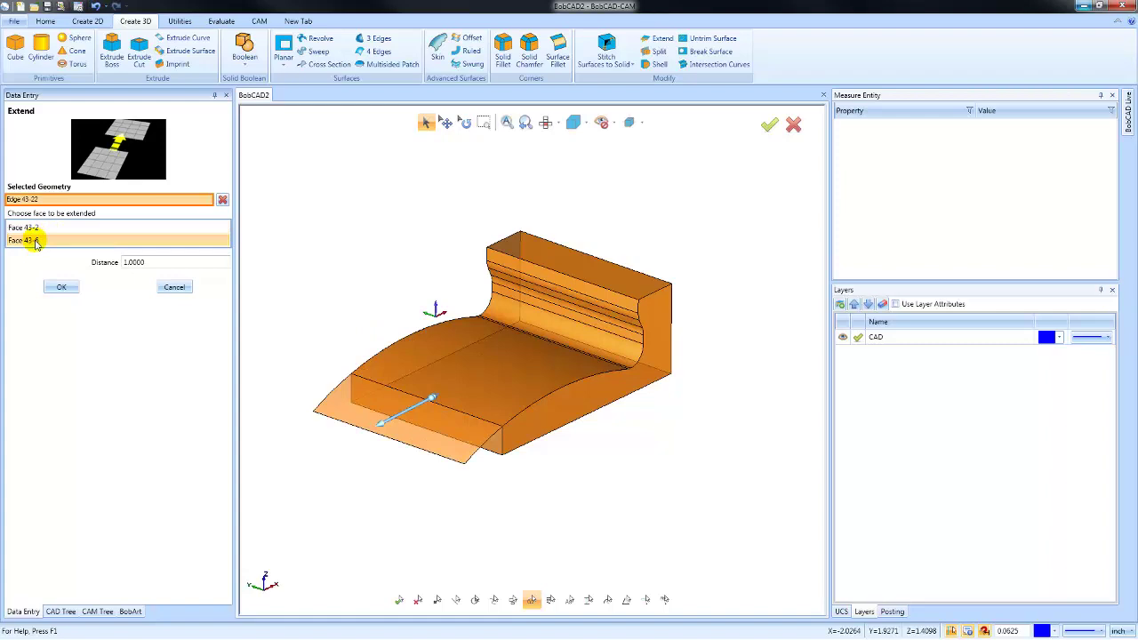
pyautogui.click(37, 228)
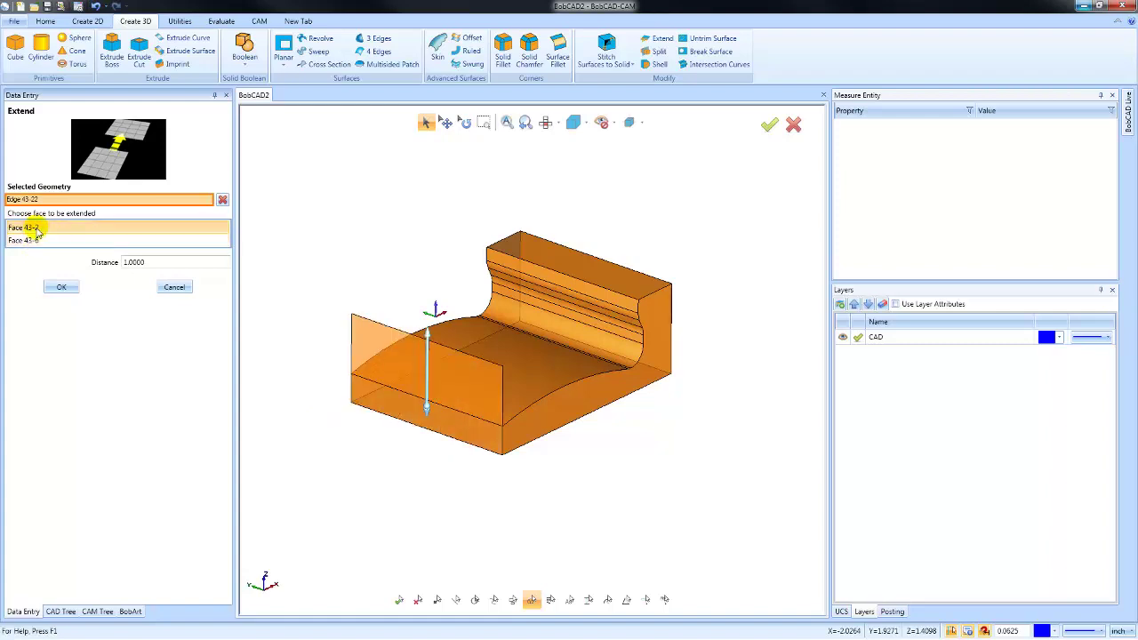
pyautogui.click(34, 241)
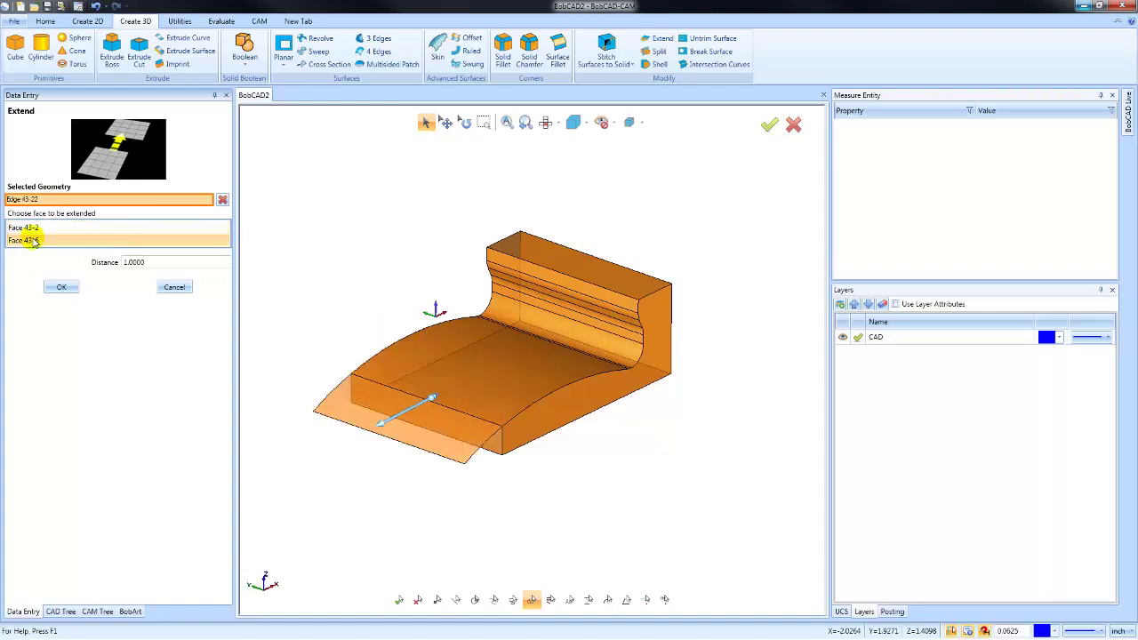
pyautogui.moveTo(667, 442); pyautogui.dragTo(563, 426, button='middle')
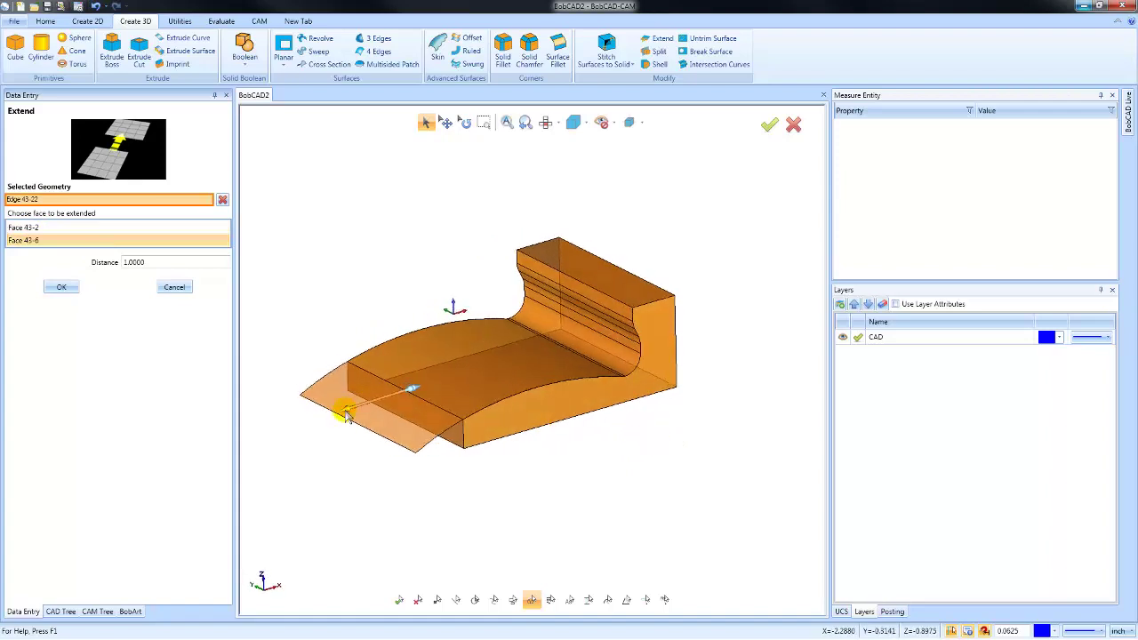
pyautogui.moveTo(347, 417); pyautogui.dragTo(380, 398)
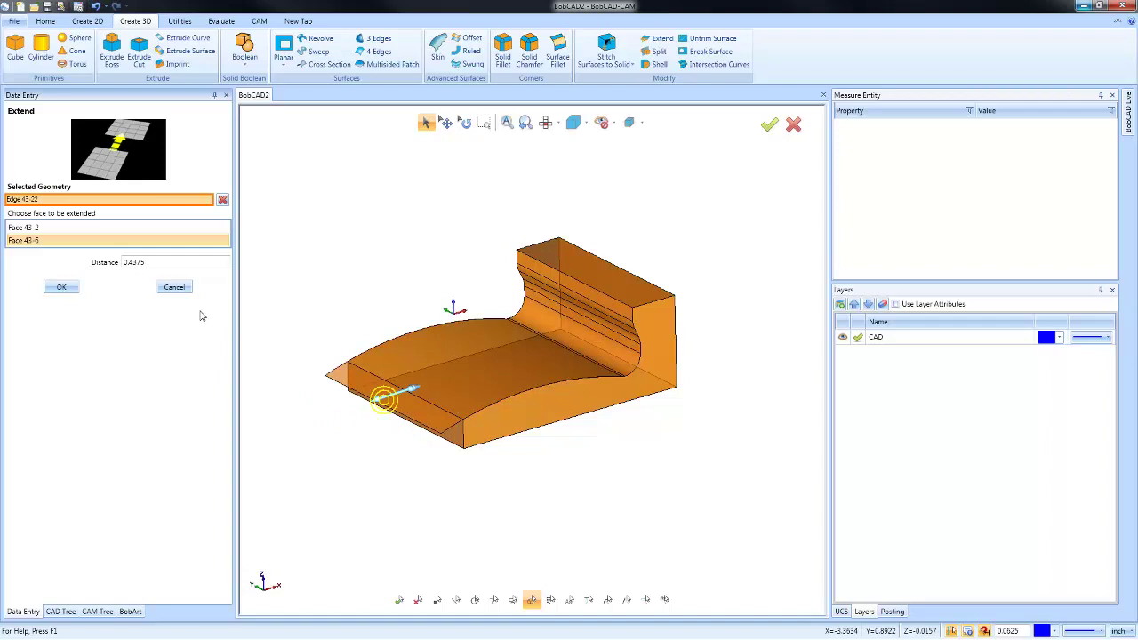
pyautogui.doubleClick(149, 262)
pyautogui.click(81, 270)
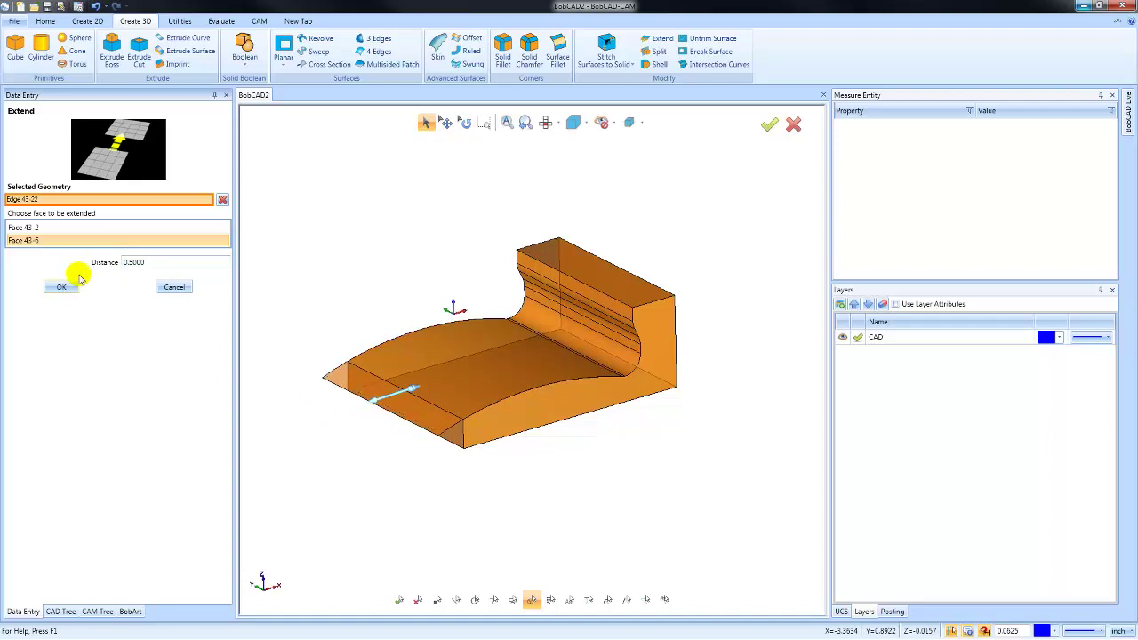
pyautogui.click(61, 287)
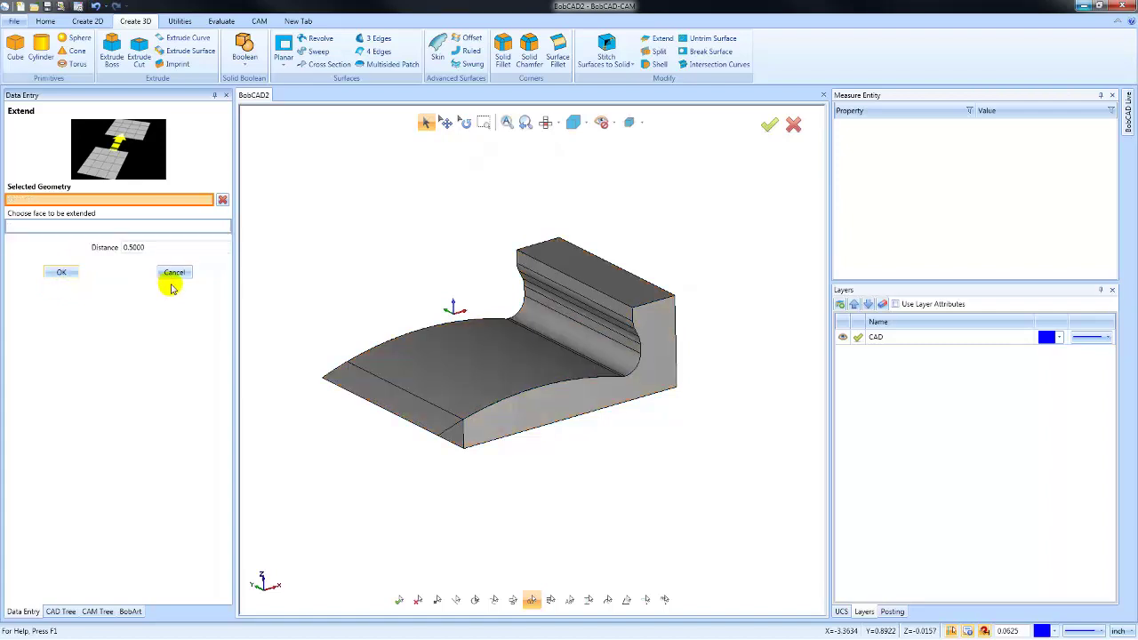
# Use Unstitch Solid to Surfaces to split the extended solid into individual surfaces
pyautogui.moveTo(514, 423)
pyautogui.mouseDown(button='middle')
pyautogui.moveTo(530, 389)
pyautogui.moveTo(523, 362)
pyautogui.mouseUp(button='middle')
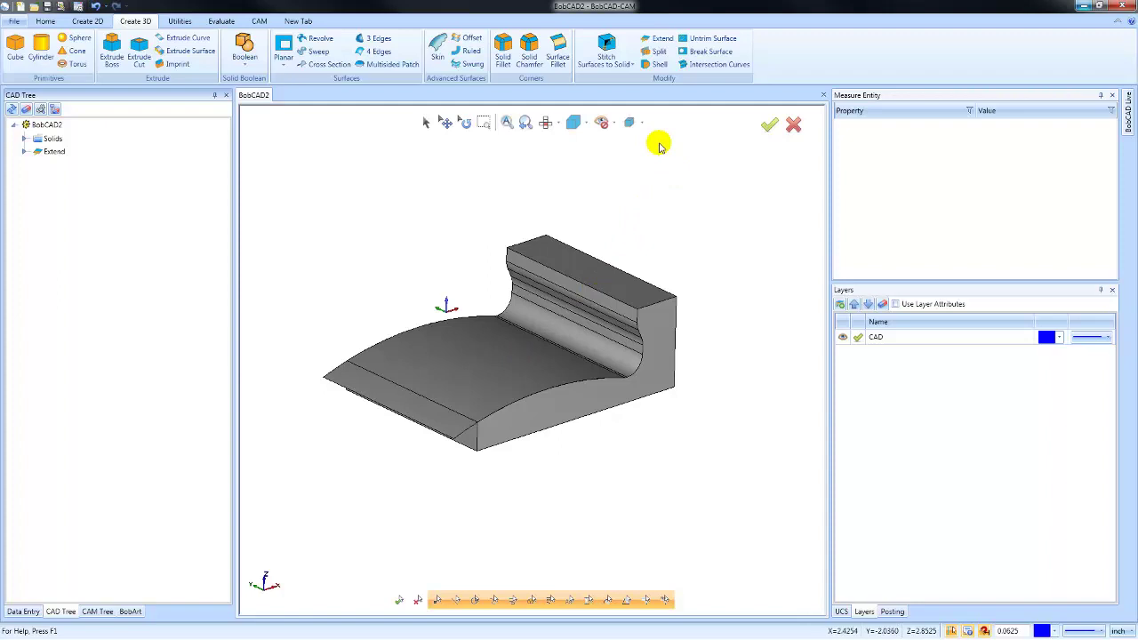
pyautogui.click(629, 64)
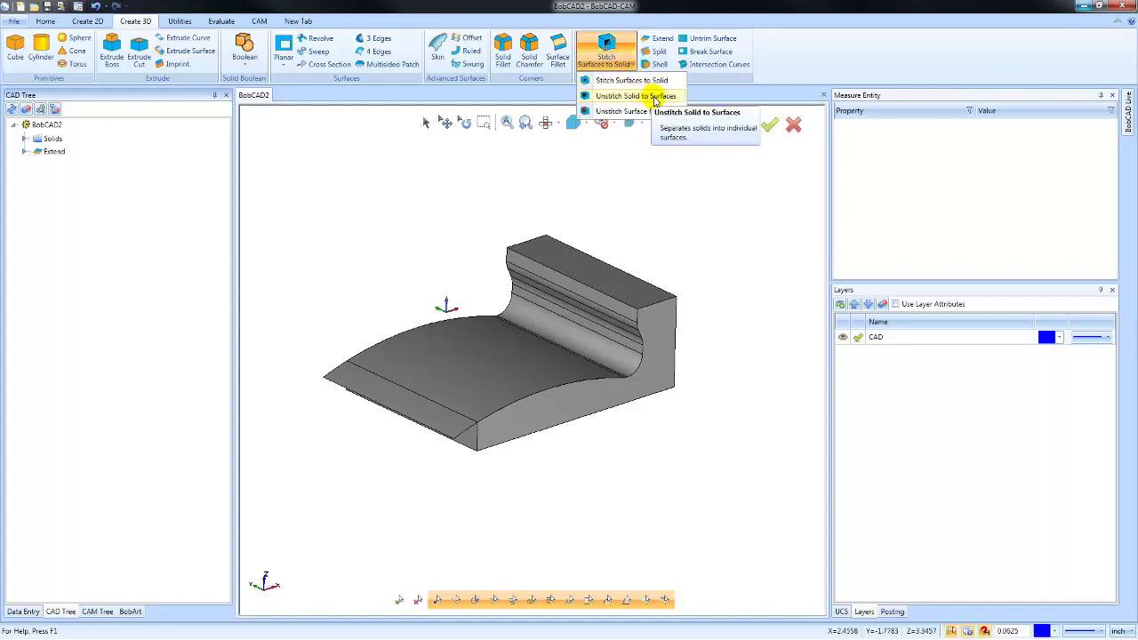
pyautogui.click(655, 97)
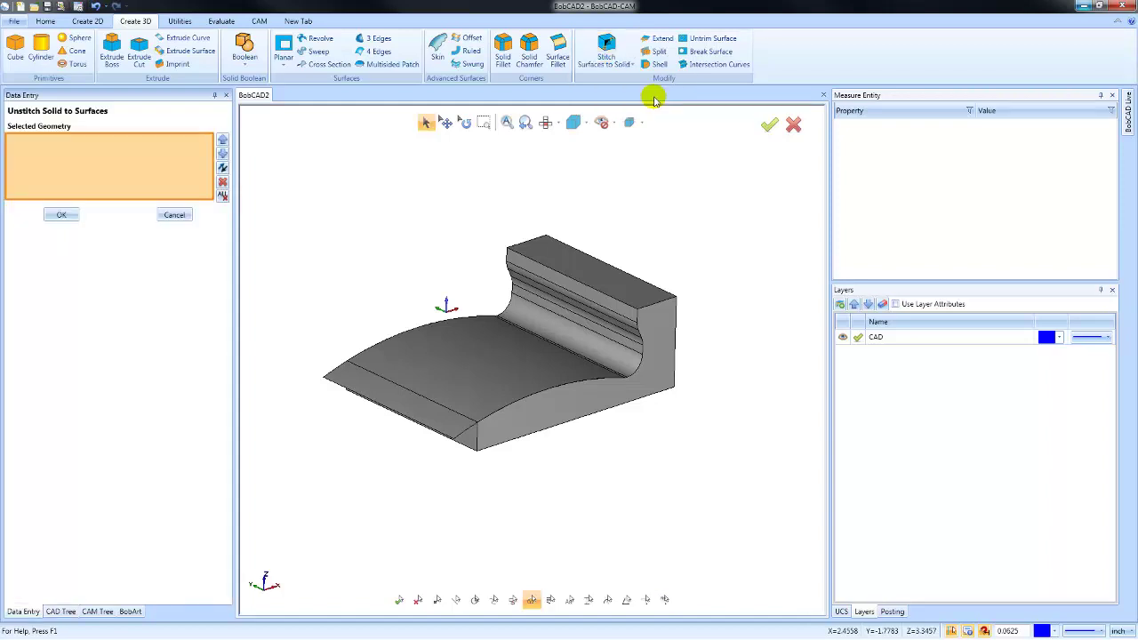
pyautogui.click(570, 257)
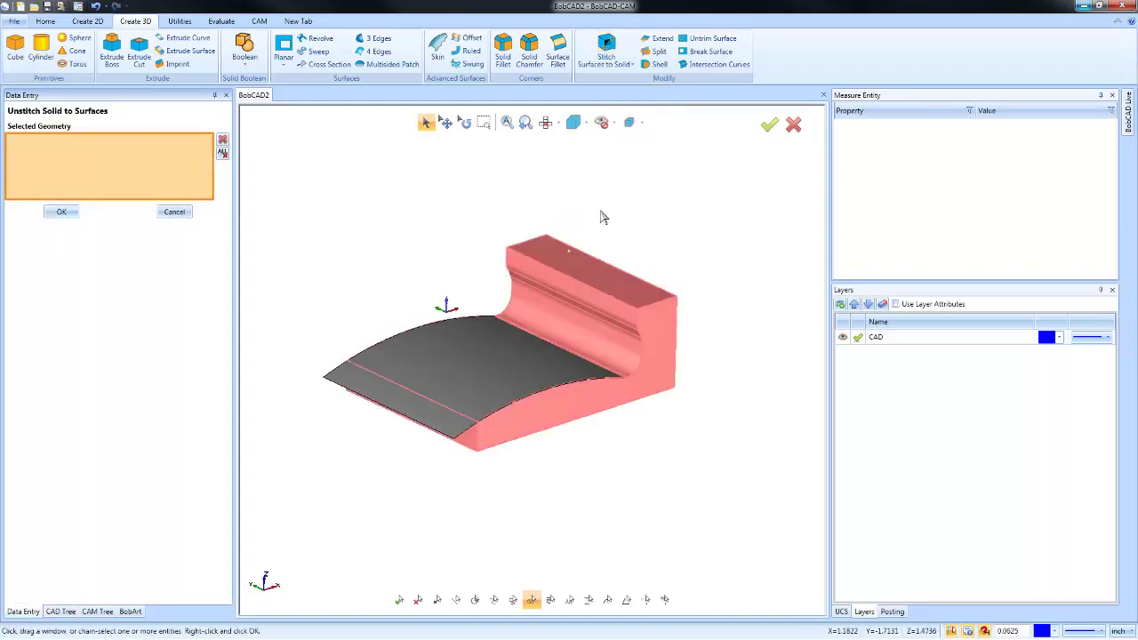
pyautogui.click(59, 214)
pyautogui.click(174, 213)
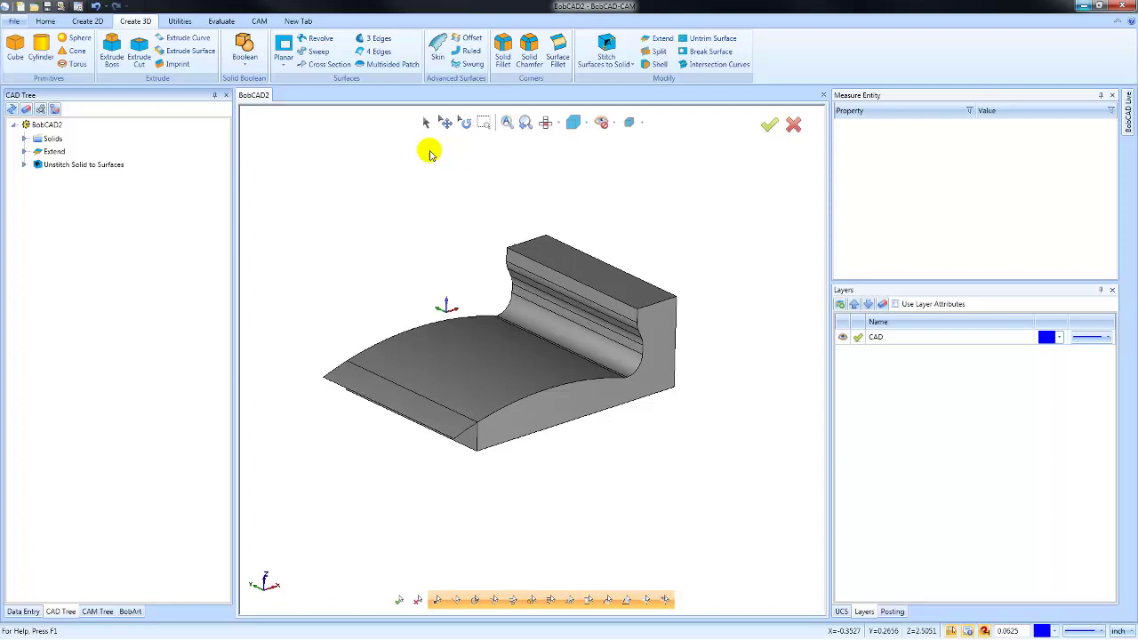
# In Front view, fence-select the part's surfaces and delete all but the flat profile face
pyautogui.click(426, 122)
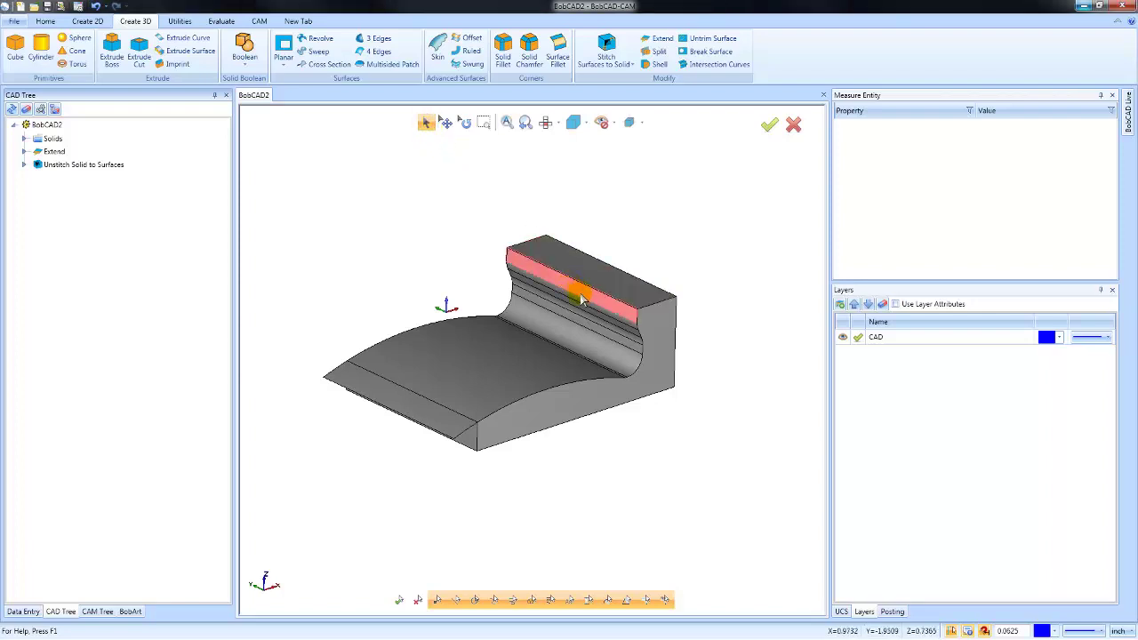
pyautogui.click(591, 397)
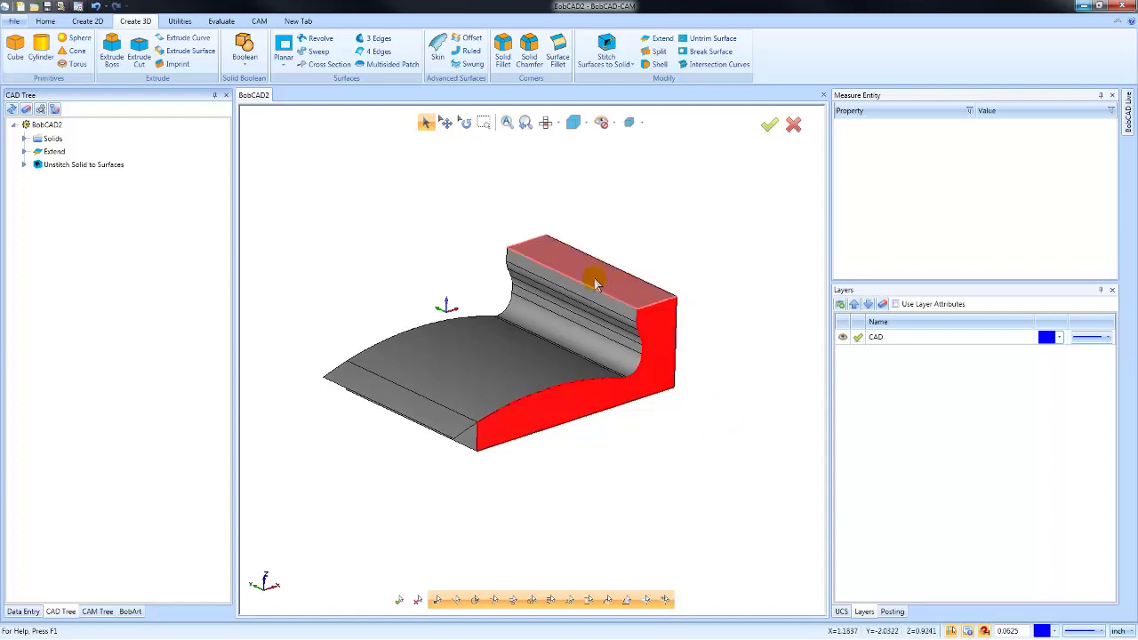
pyautogui.click(547, 122)
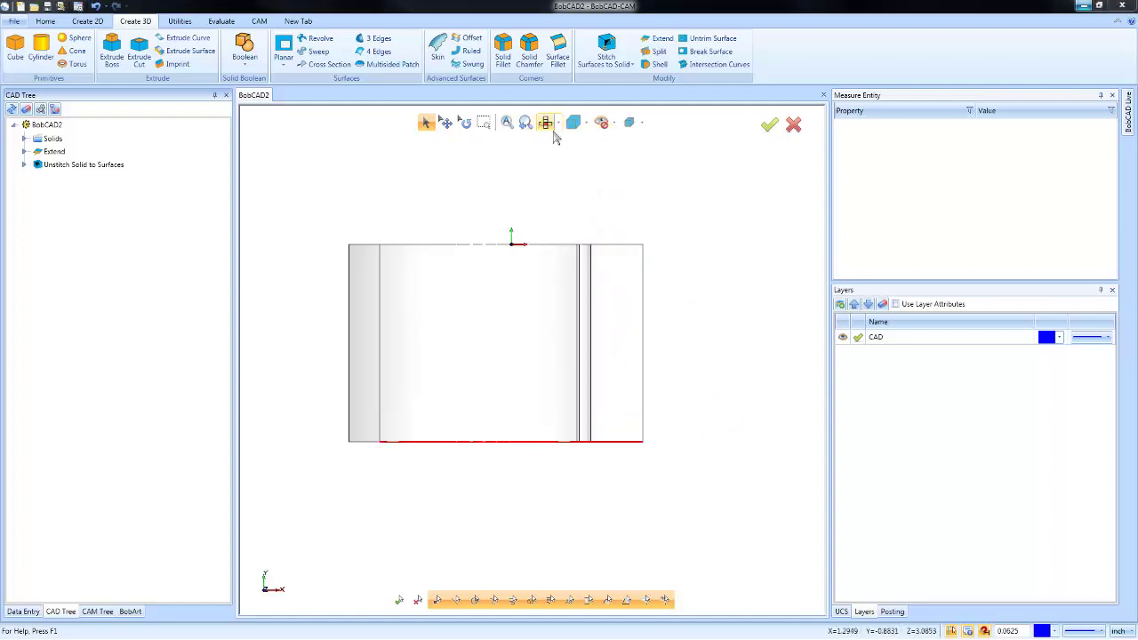
pyautogui.moveTo(307, 338); pyautogui.dragTo(675, 338)
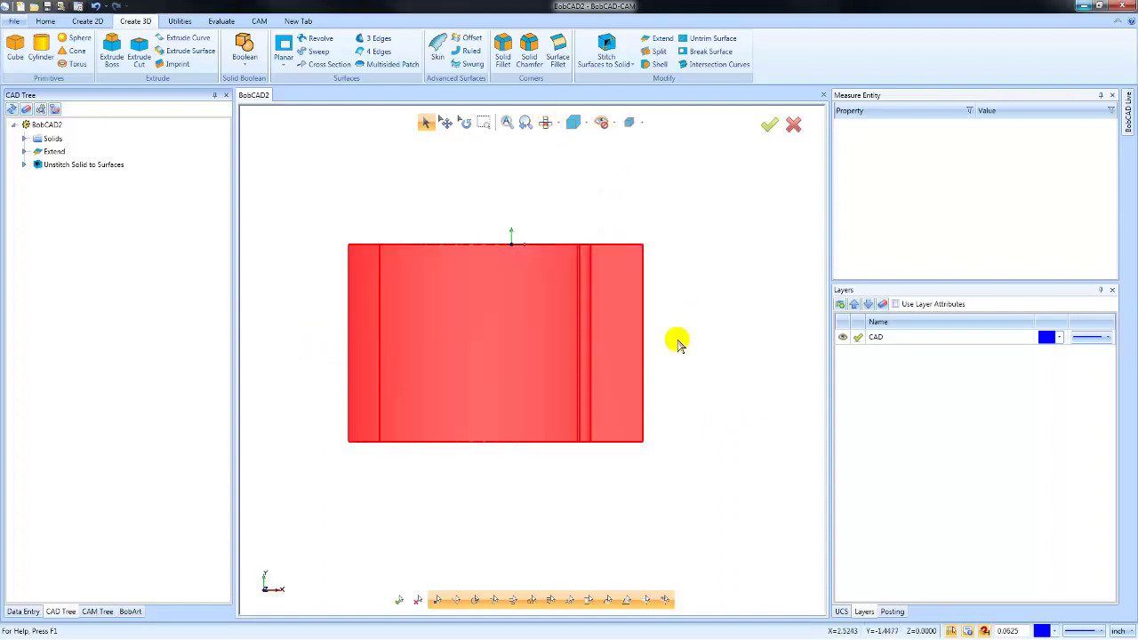
pyautogui.press('Delete')
pyautogui.moveTo(564, 488); pyautogui.dragTo(557, 348, button='middle')
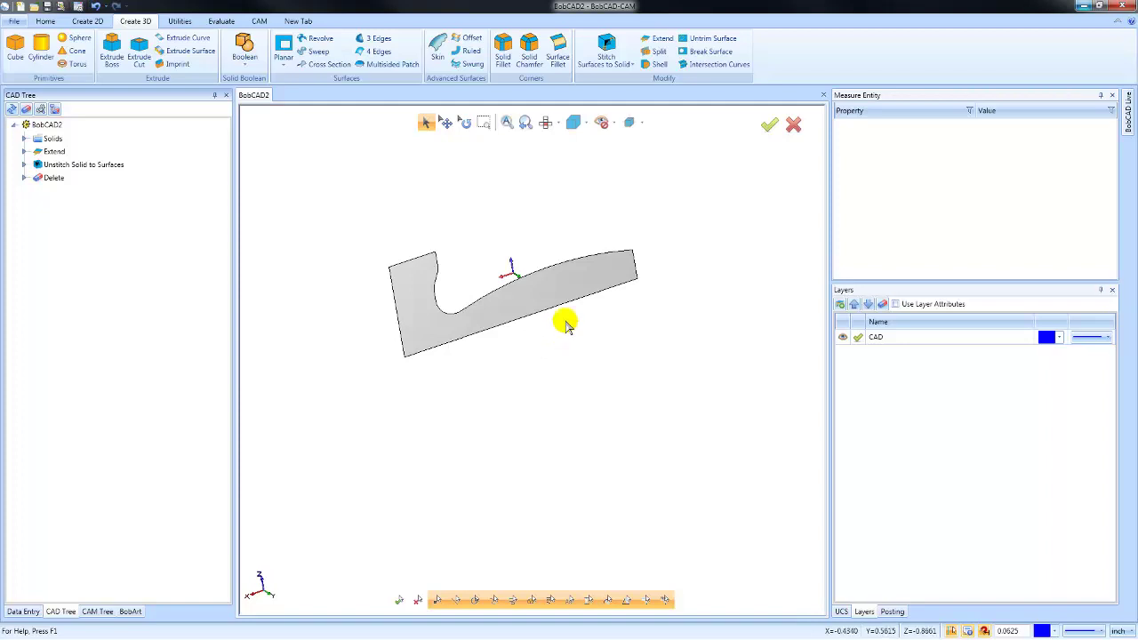
# Add a new layer named Layer-1 in the Layers panel
pyautogui.moveTo(564, 325); pyautogui.dragTo(592, 311, button='middle')
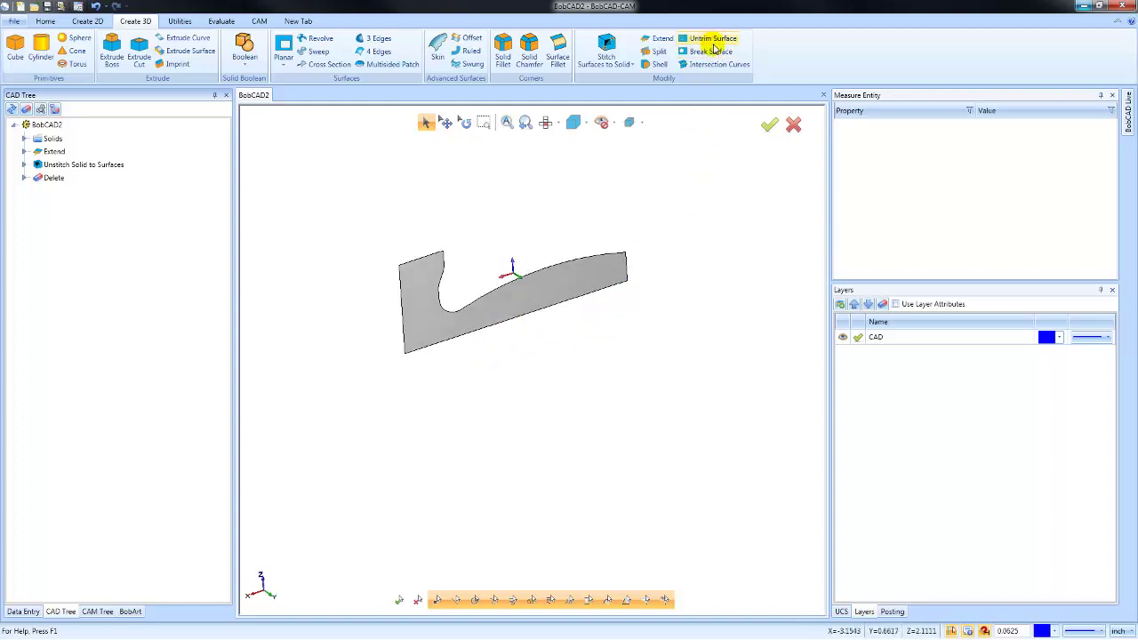
pyautogui.click(712, 39)
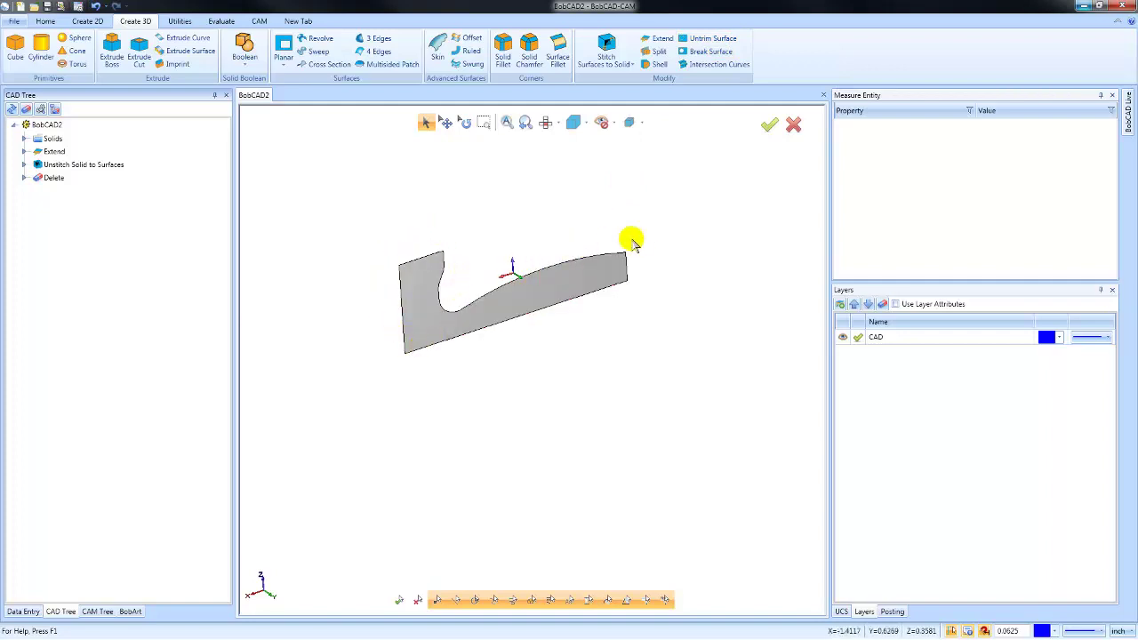
pyautogui.rightClick(856, 354)
pyautogui.click(891, 363)
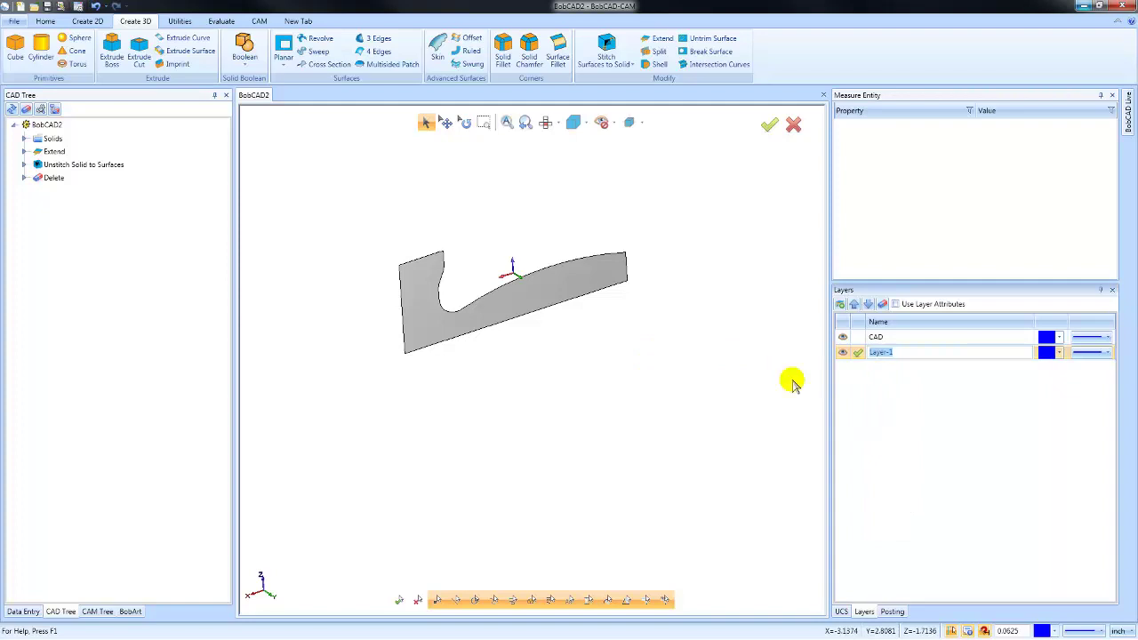
# Extract the flat face's outline edges as wireframe with Extract Edges
pyautogui.click(98, 27)
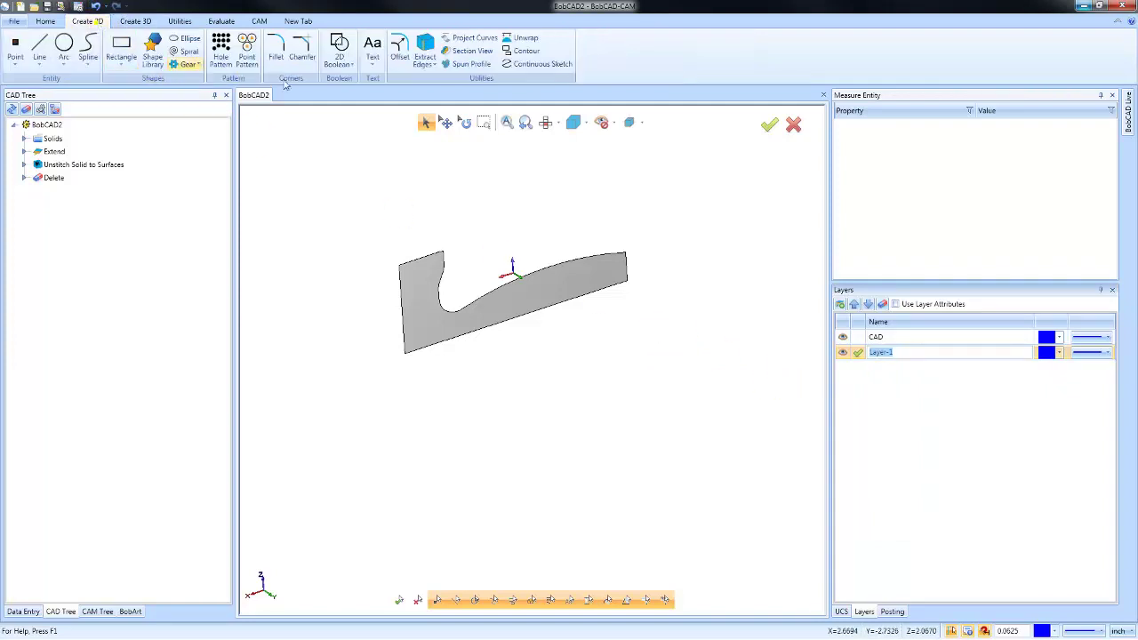
pyautogui.click(425, 51)
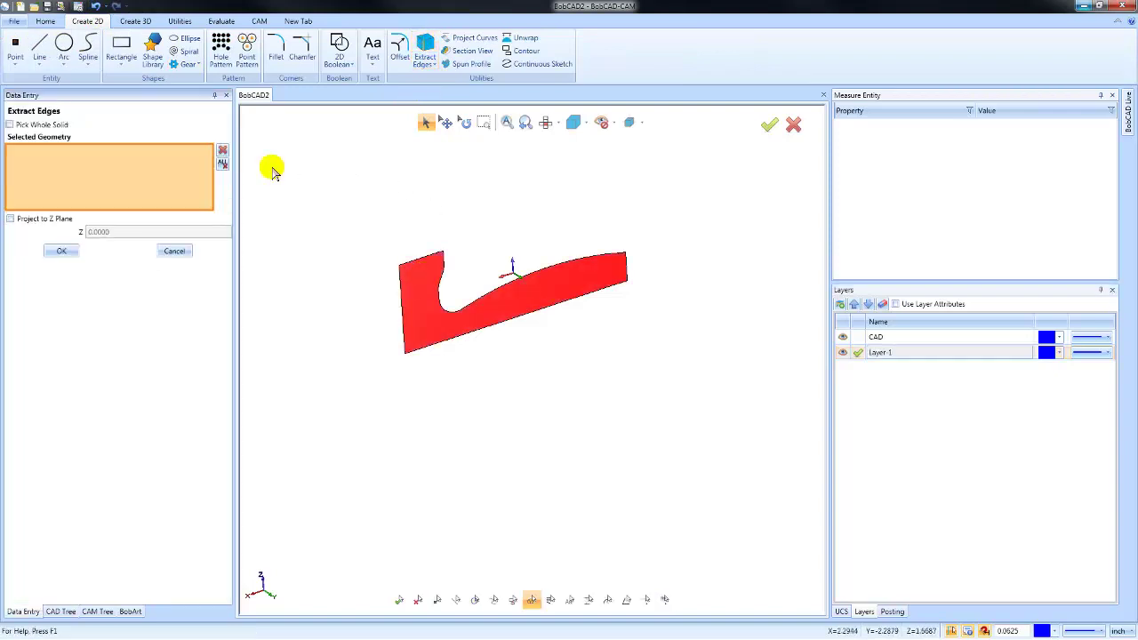
pyautogui.click(61, 250)
pyautogui.click(174, 250)
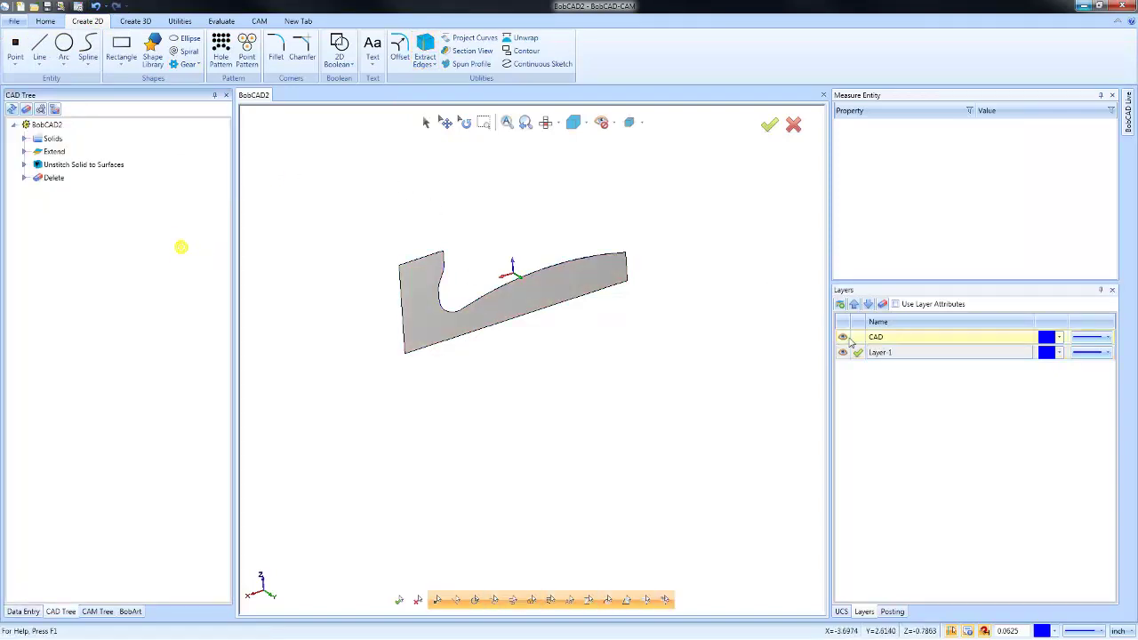
# Make CAD the active layer and hide Layer-1 holding the extracted edges
pyautogui.click(843, 337)
pyautogui.click(842, 353)
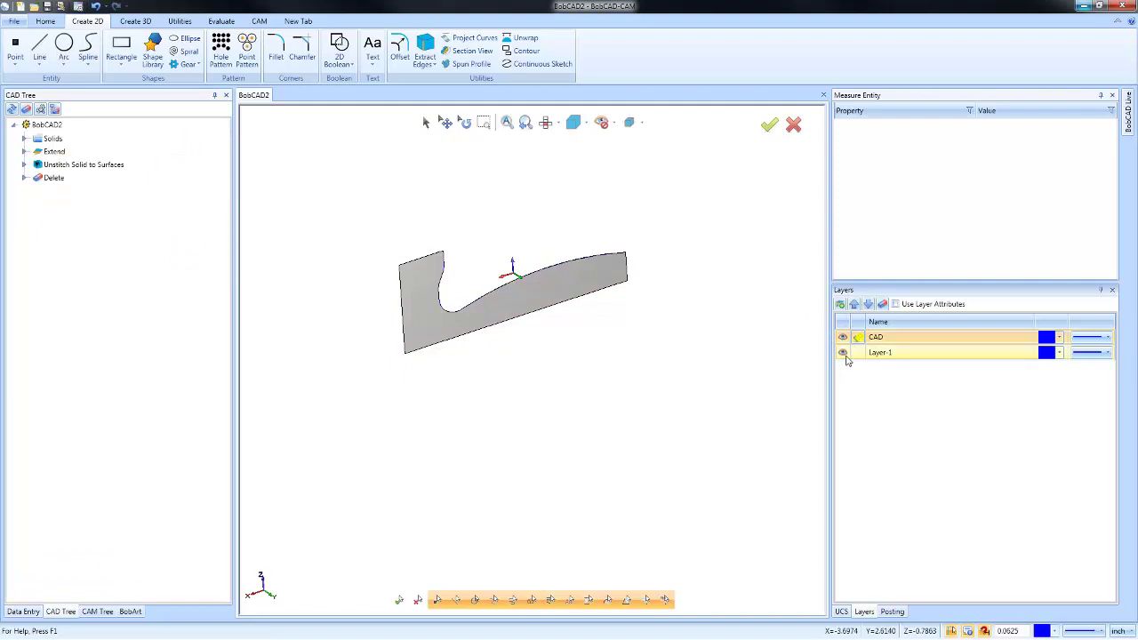
pyautogui.moveTo(539, 355); pyautogui.dragTo(547, 362)
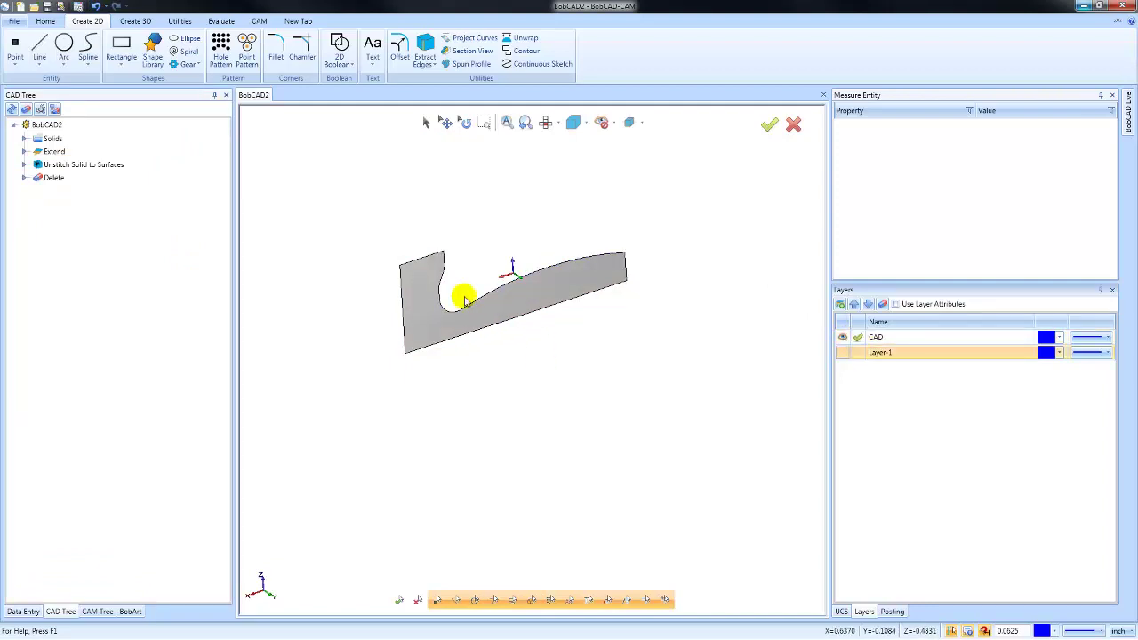
# Untrim the flat profile face back to a plain rectangle, removing its notch
pyautogui.click(140, 25)
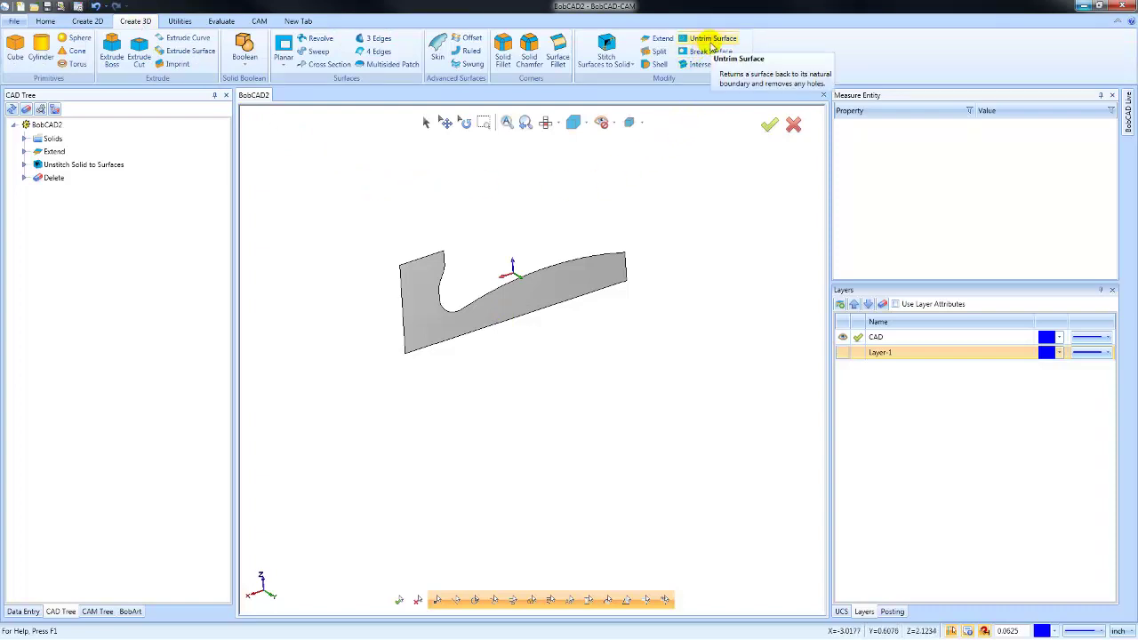
pyautogui.click(711, 43)
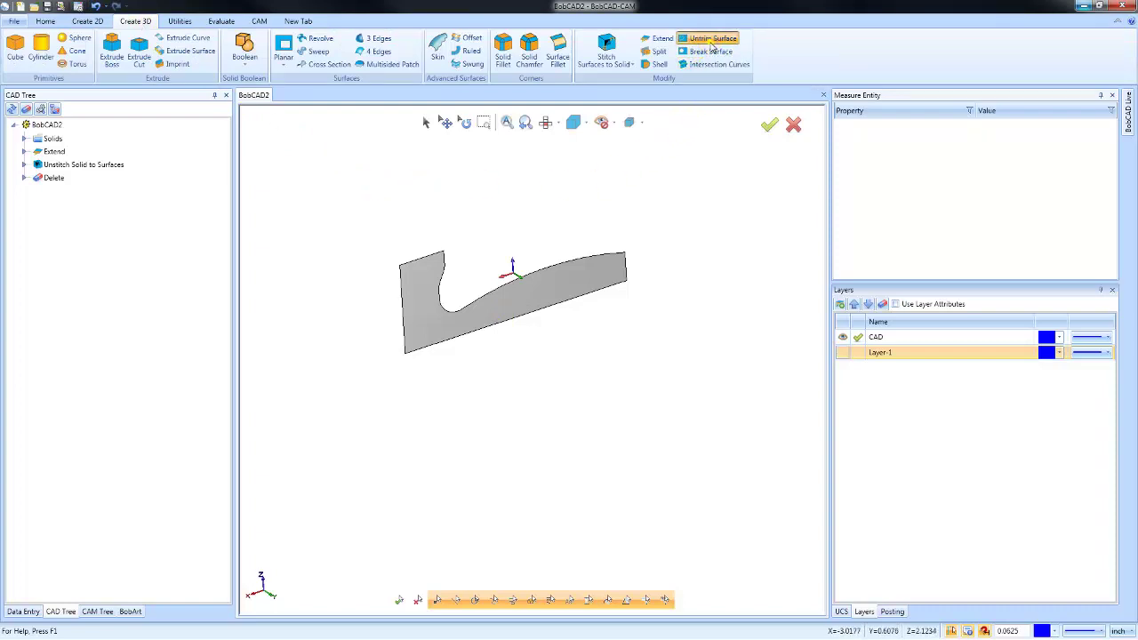
pyautogui.click(553, 287)
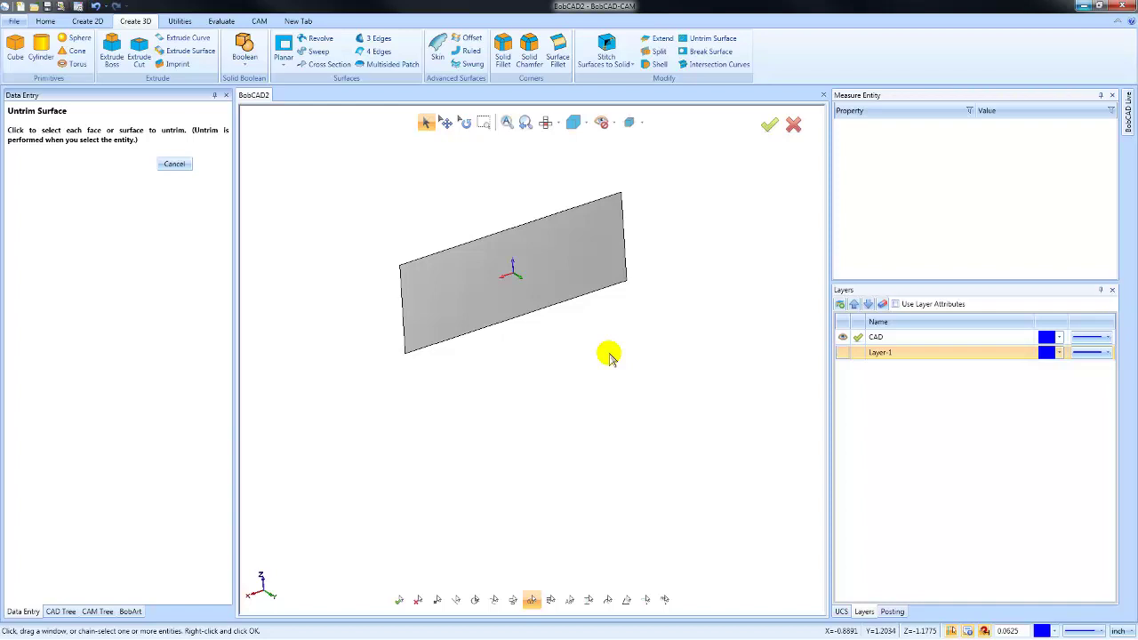
# Extend the untrimmed rectangle's left, right, top and bottom edges by 1.0000 each
pyautogui.click(173, 164)
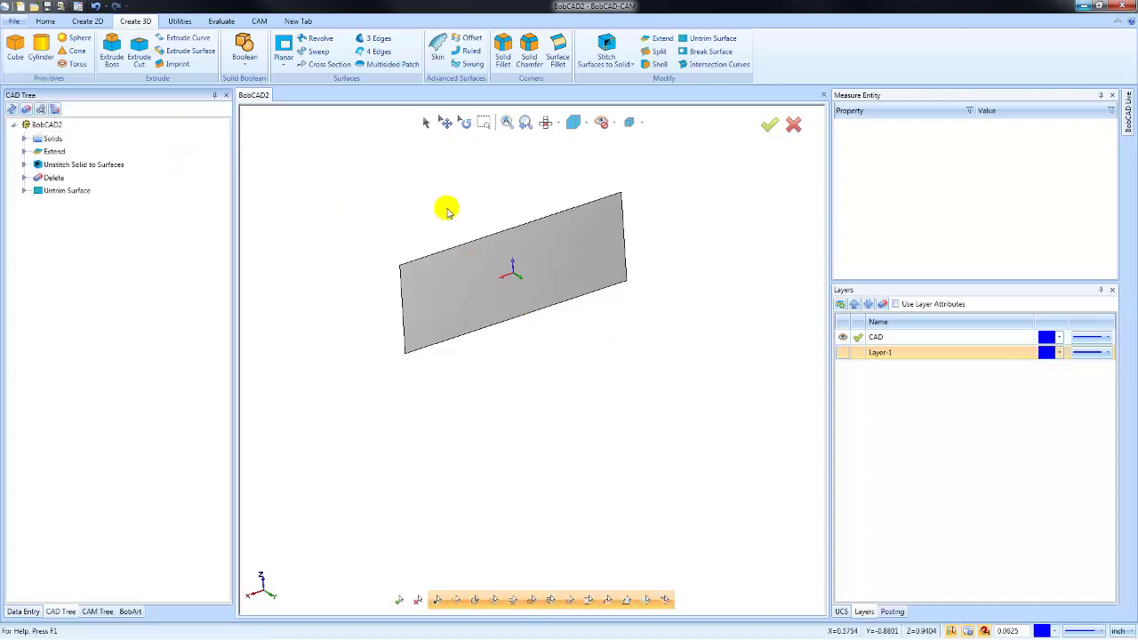
pyautogui.click(657, 41)
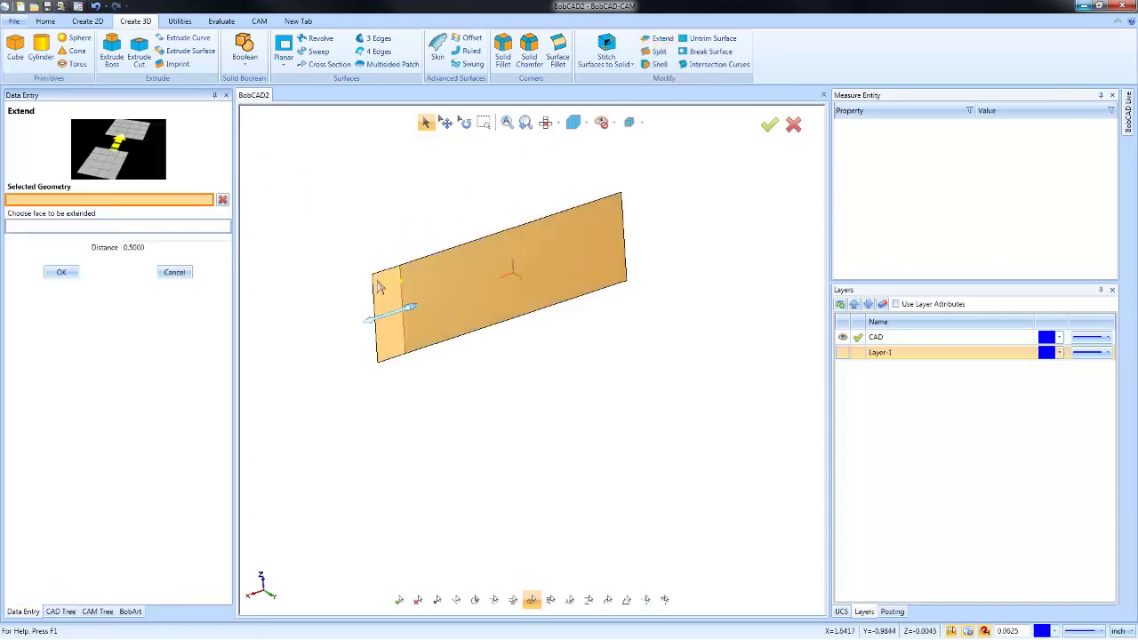
pyautogui.click(378, 286)
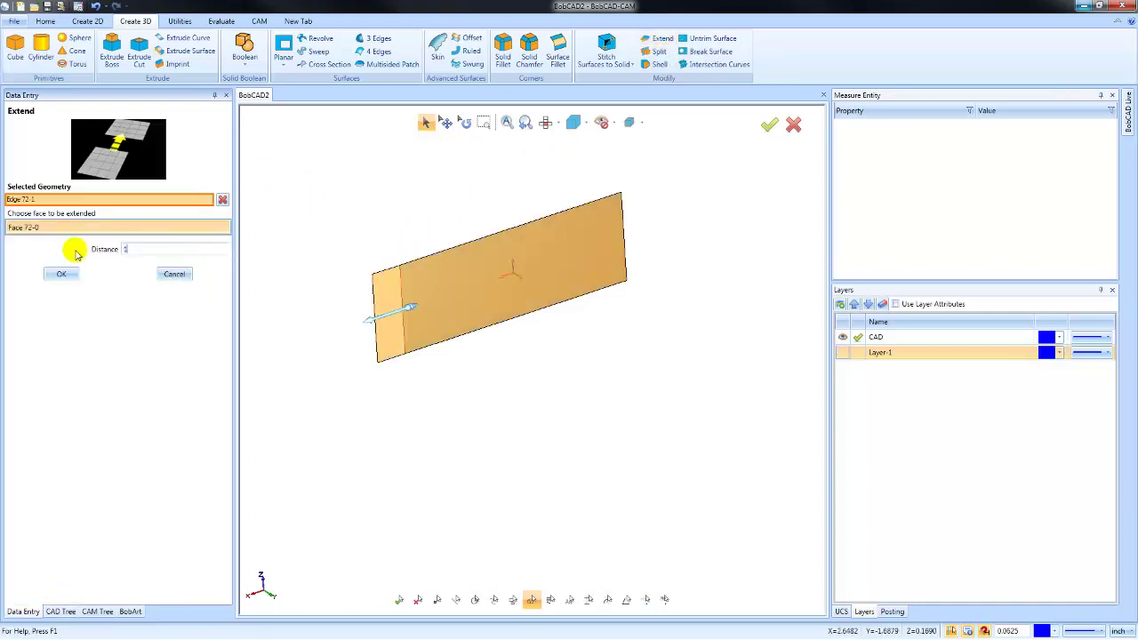
pyautogui.press('Return')
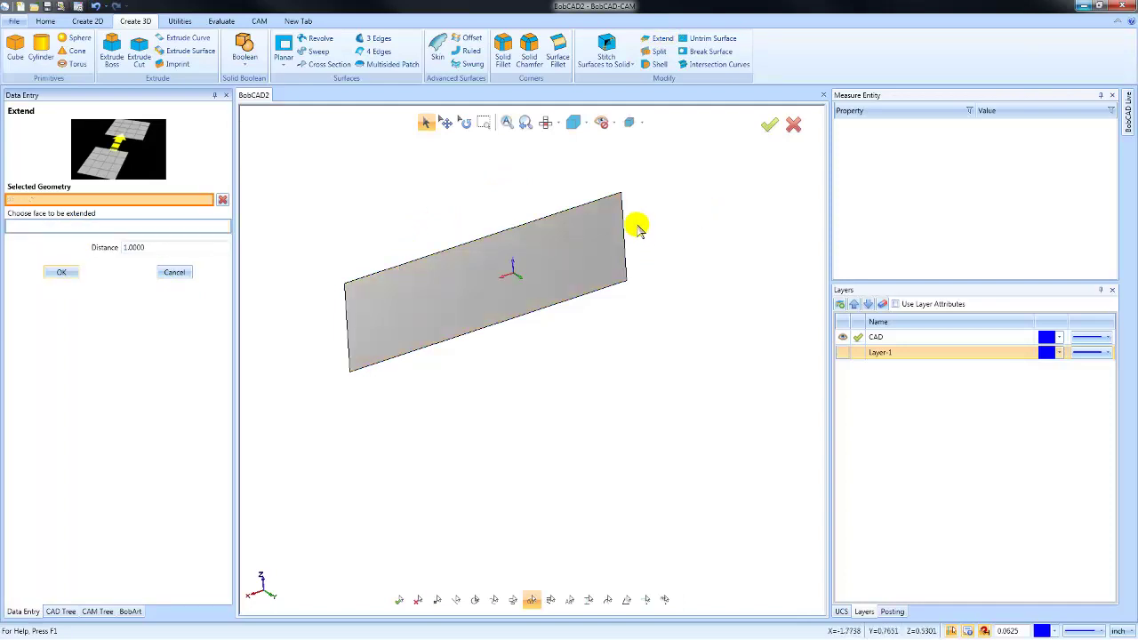
pyautogui.click(624, 223)
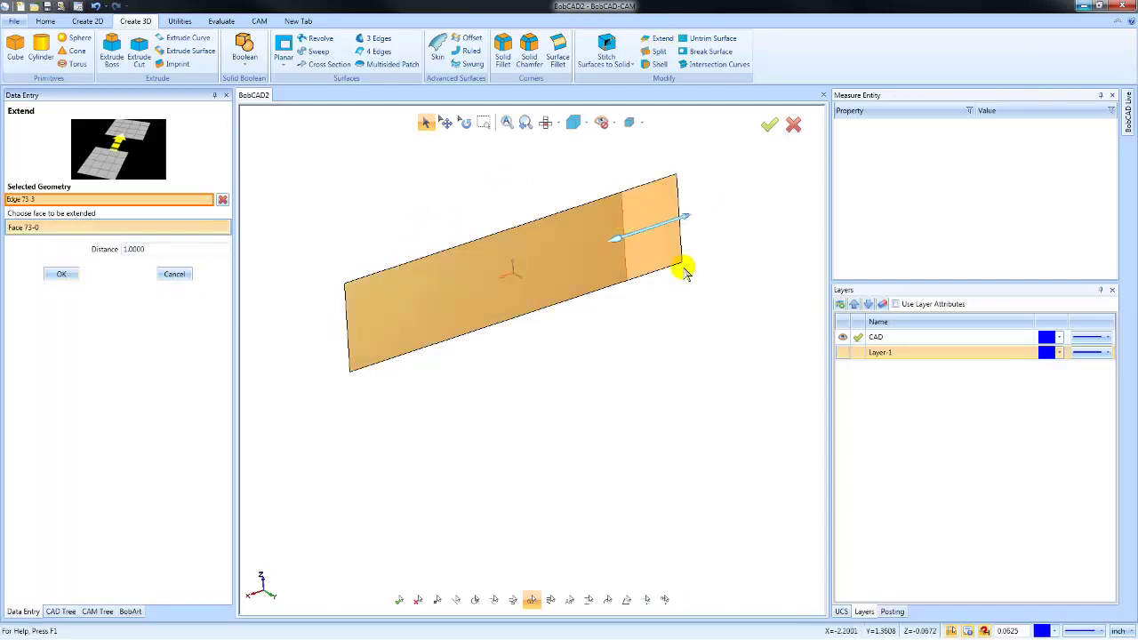
pyautogui.press('Return')
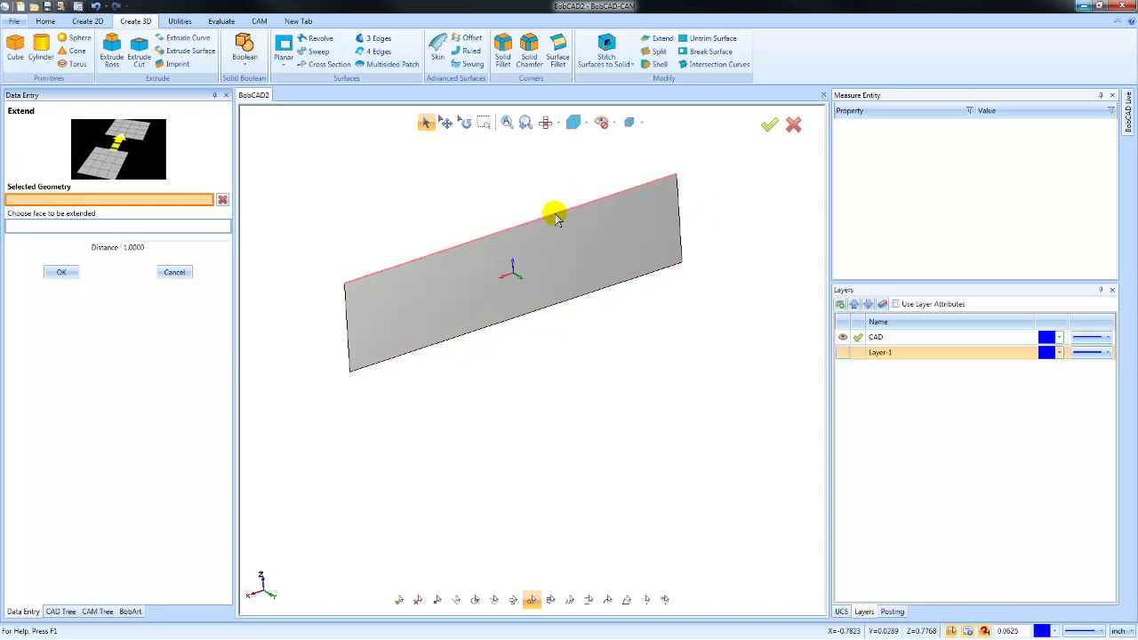
pyautogui.click(554, 218)
pyautogui.press('Return')
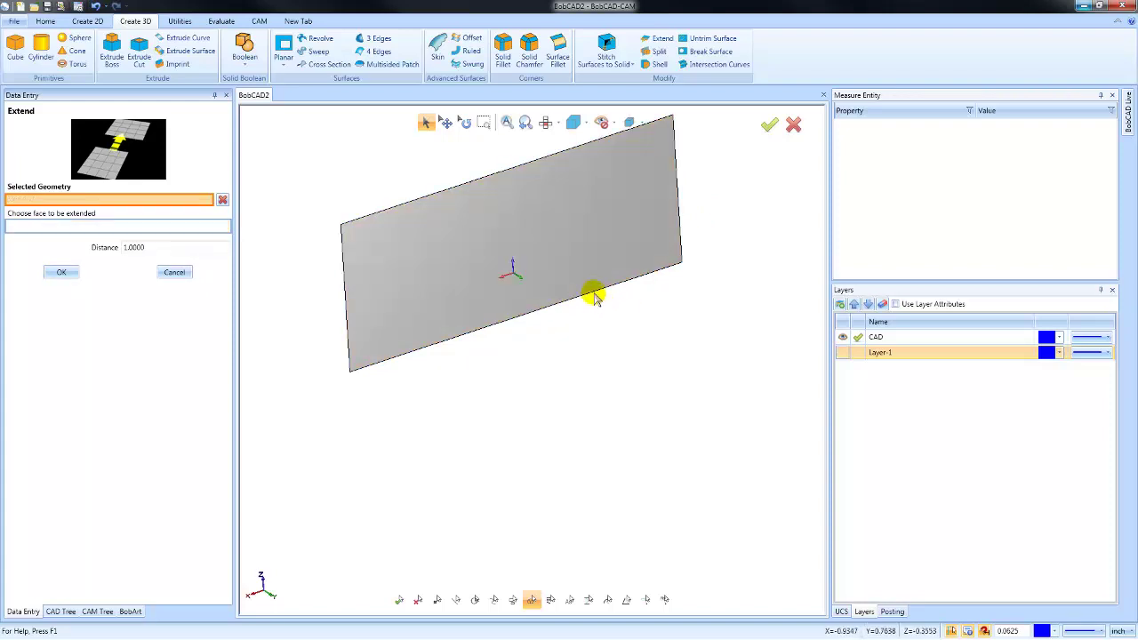
pyautogui.click(594, 295)
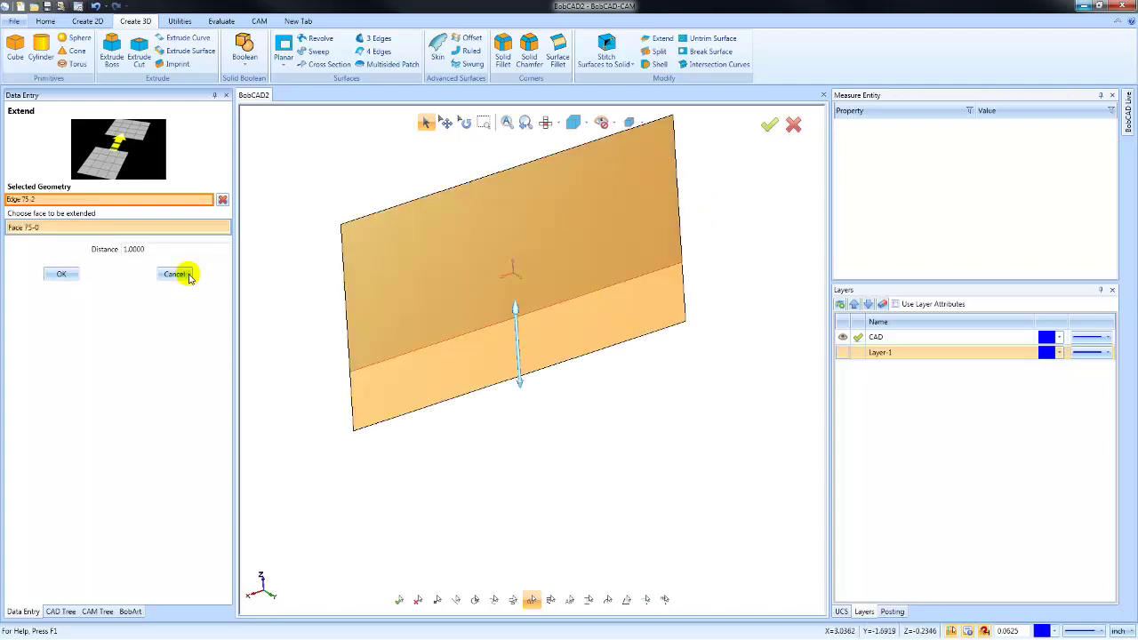
pyautogui.click(60, 274)
pyautogui.click(174, 274)
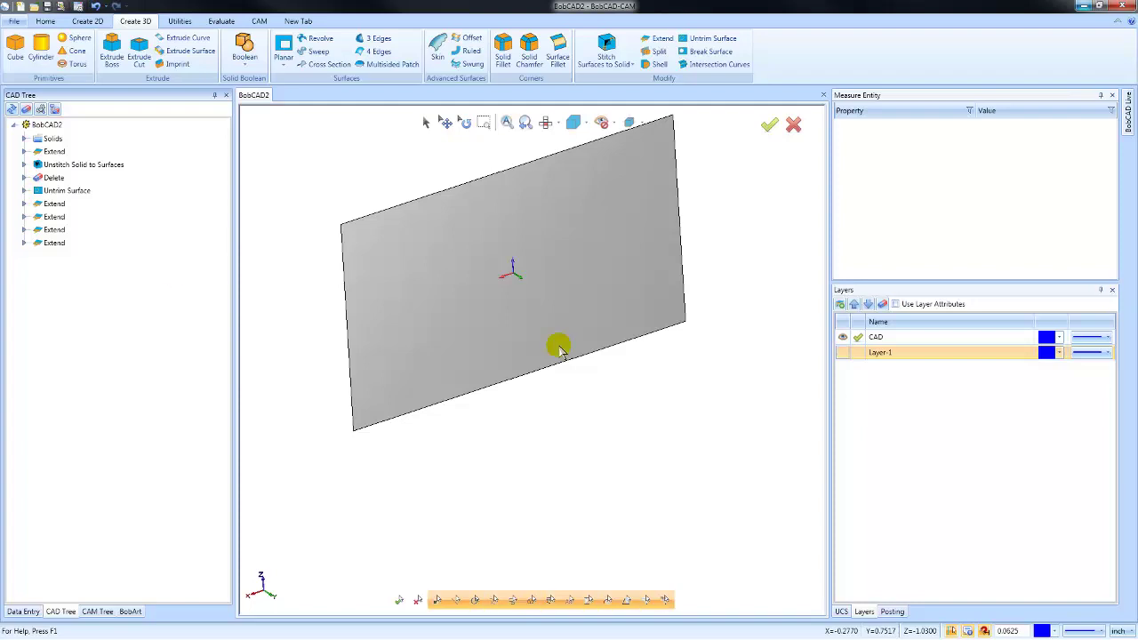
# Show Layer-1 again so the blue part outline appears over the enlarged surface
pyautogui.click(842, 353)
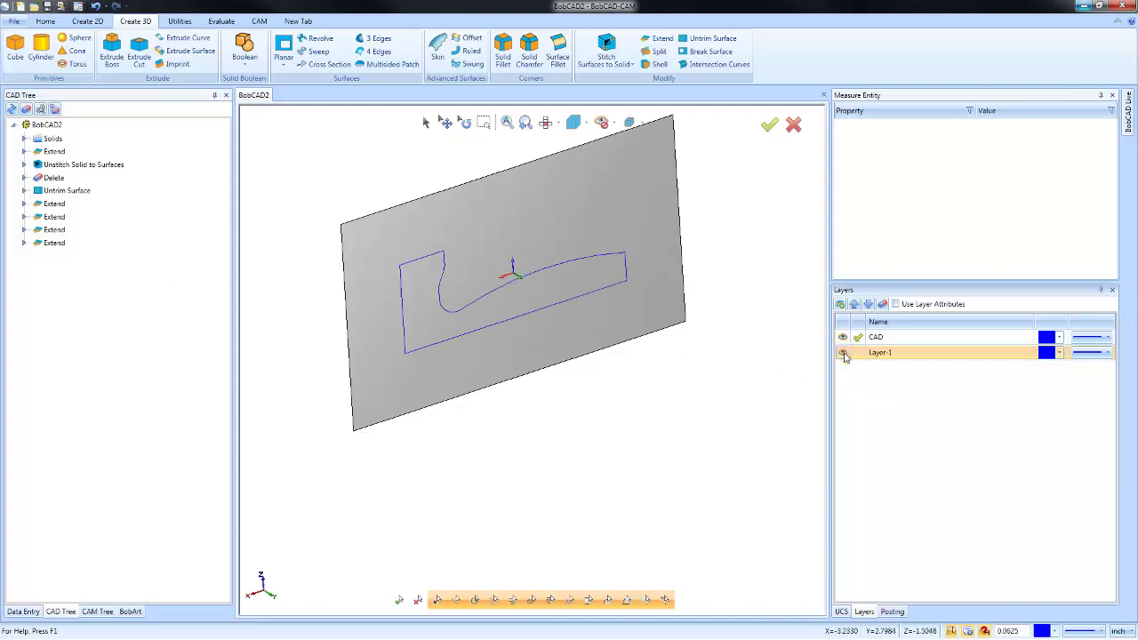
pyautogui.moveTo(586, 385); pyautogui.dragTo(596, 364, button='middle')
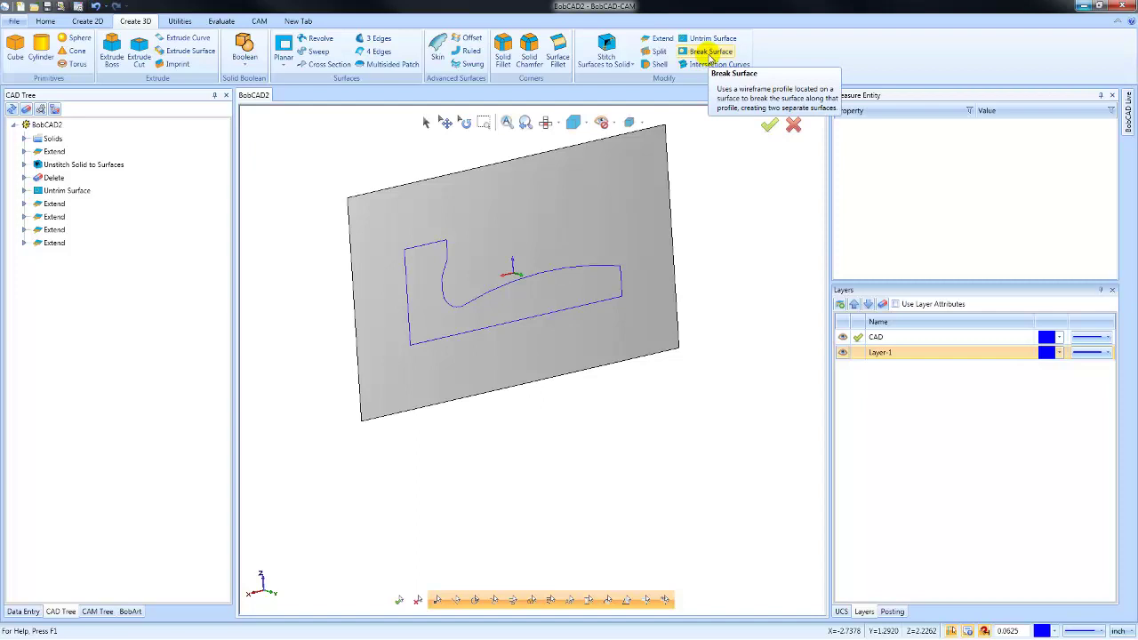
# Break the enlarged rectangle along the chained blue profile, then verify the outer and inner pieces
pyautogui.click(710, 54)
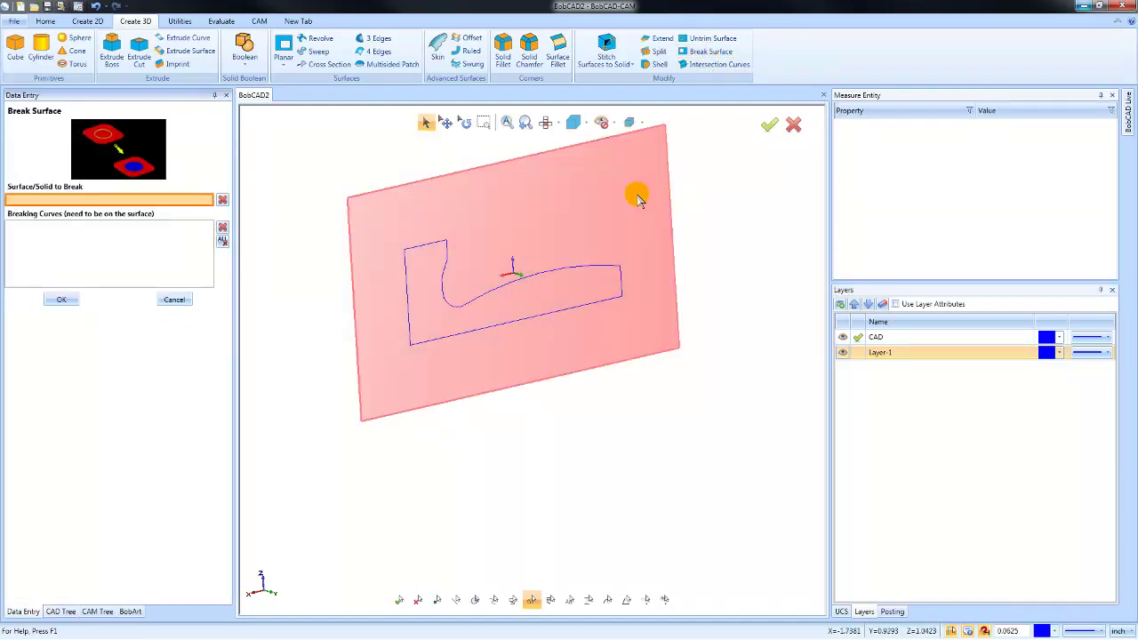
pyautogui.click(637, 197)
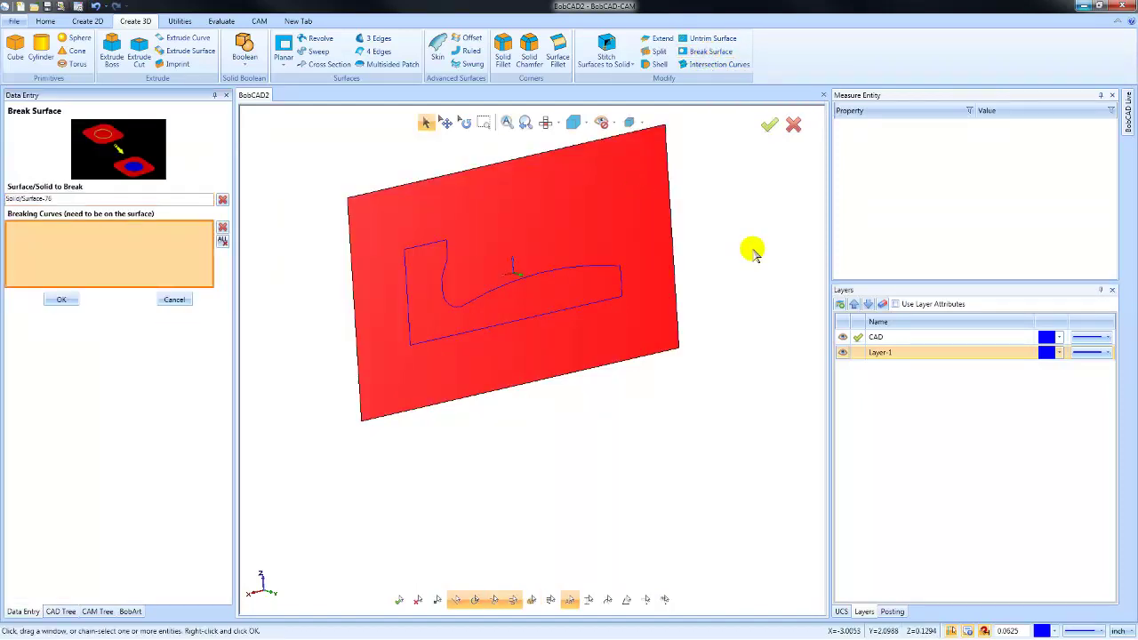
pyautogui.click(422, 251)
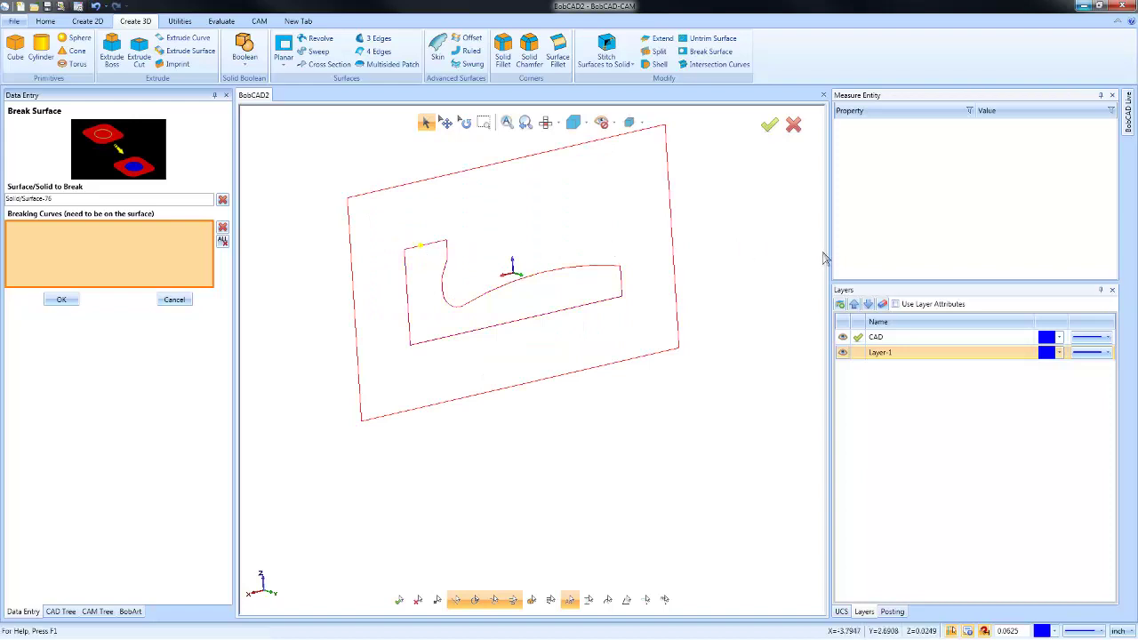
pyautogui.rightClick(729, 223)
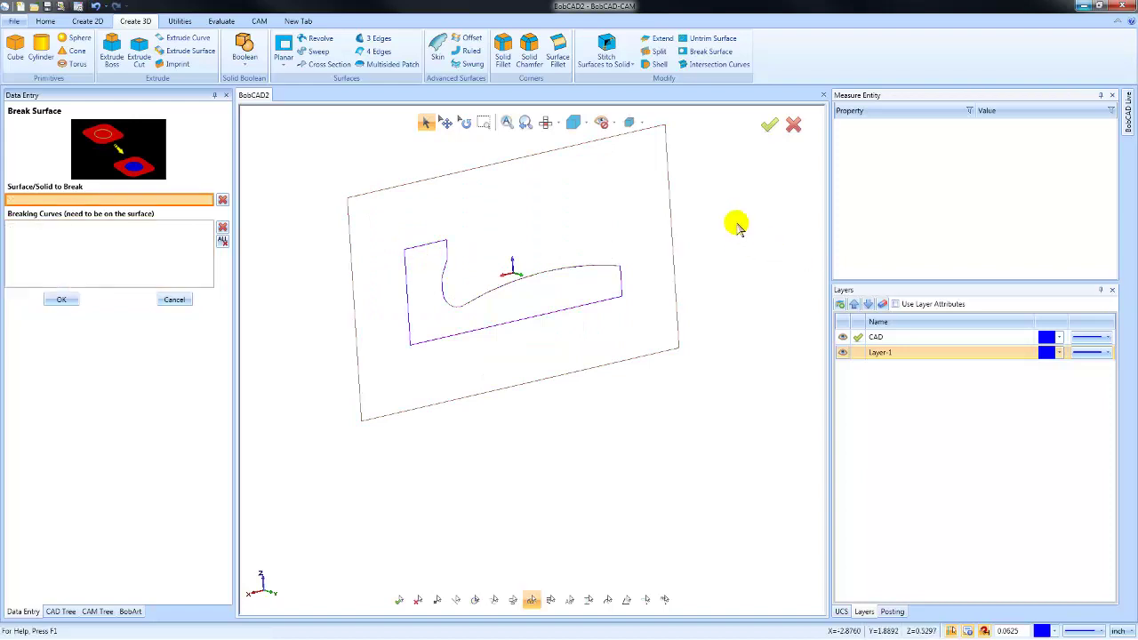
pyautogui.click(620, 196)
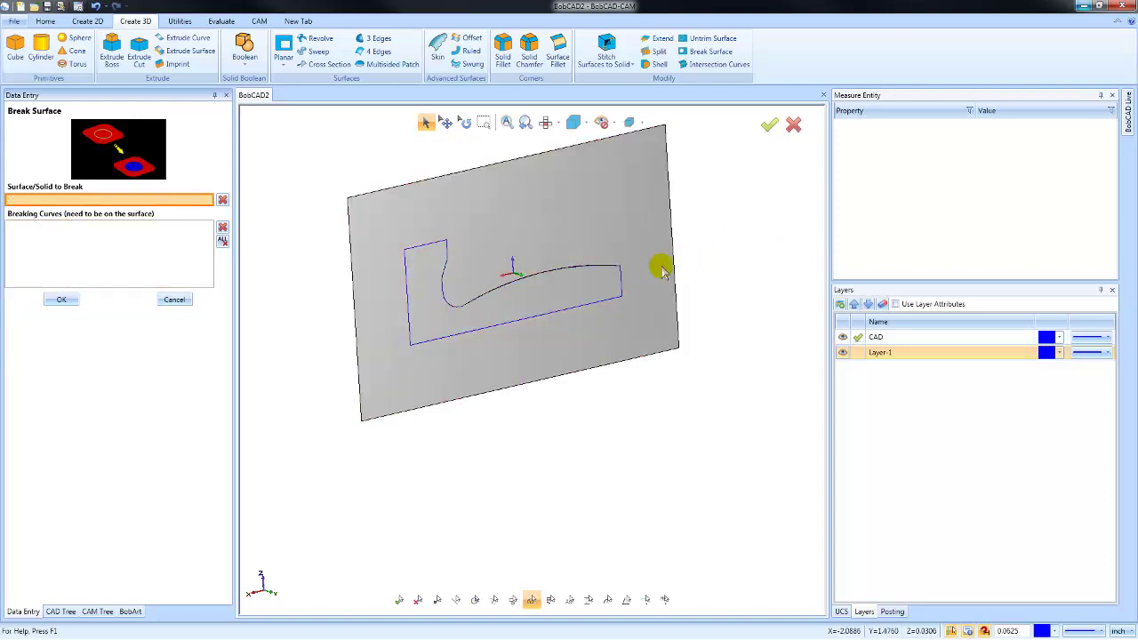
pyautogui.click(601, 284)
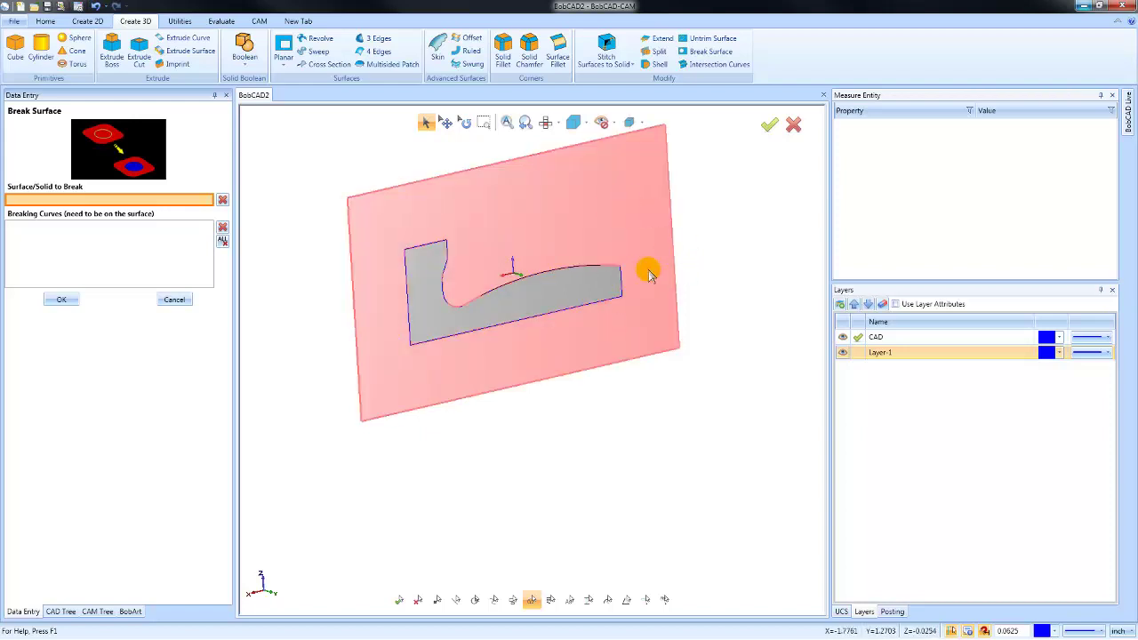